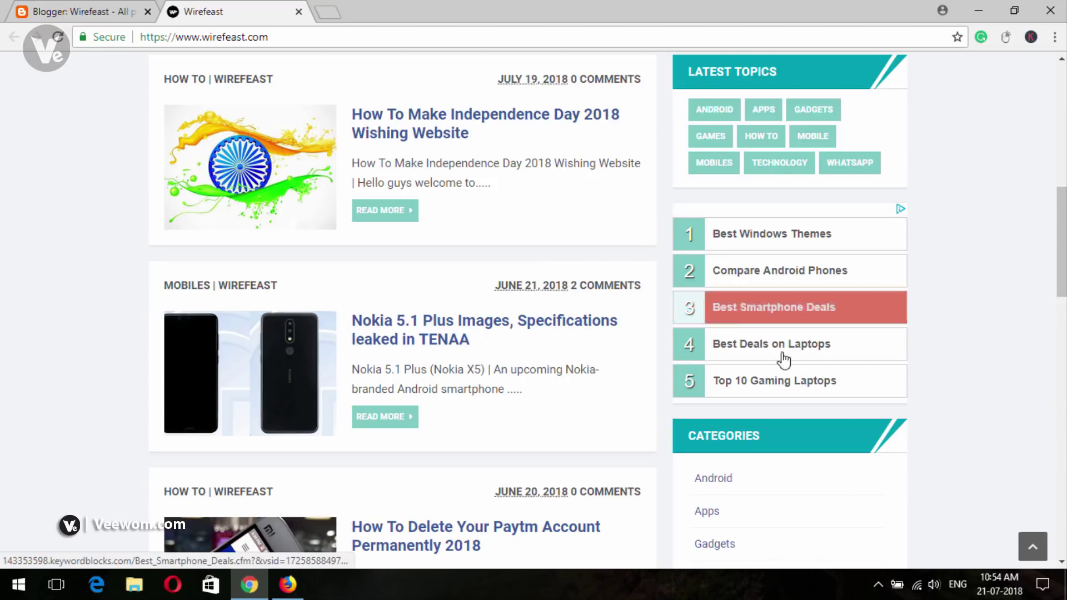
Open the "Best Smartphone Deals" ad topic on the Wirefeast blog, review its sponsored listings and open the Amazon.In listing.
left_click(792, 317)
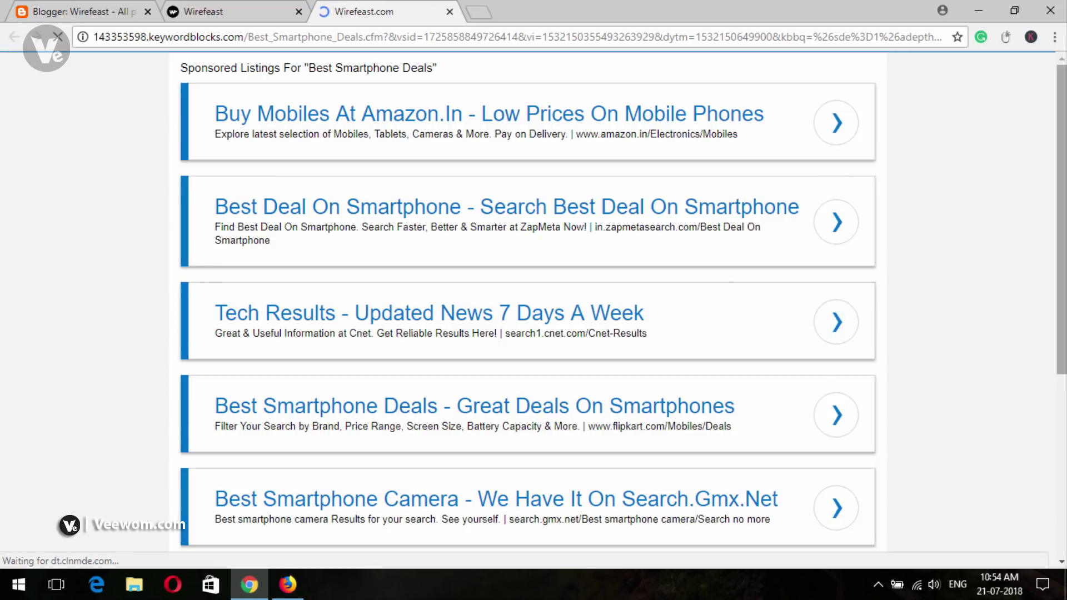
scroll(989, 256, "down", 5)
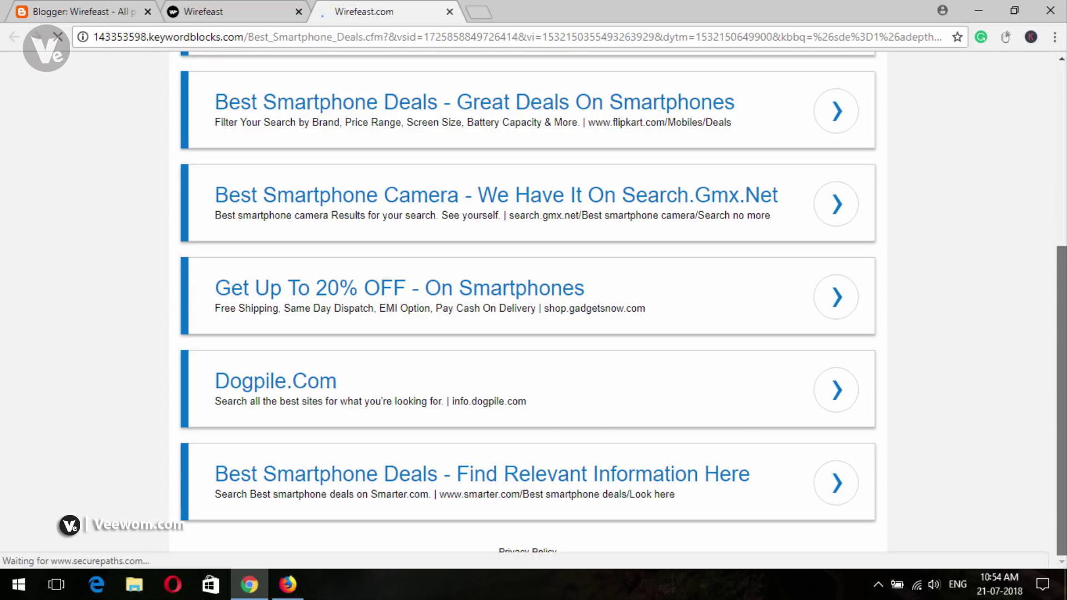
scroll(631, 332, "up", 5)
scroll(631, 333, "down", 5)
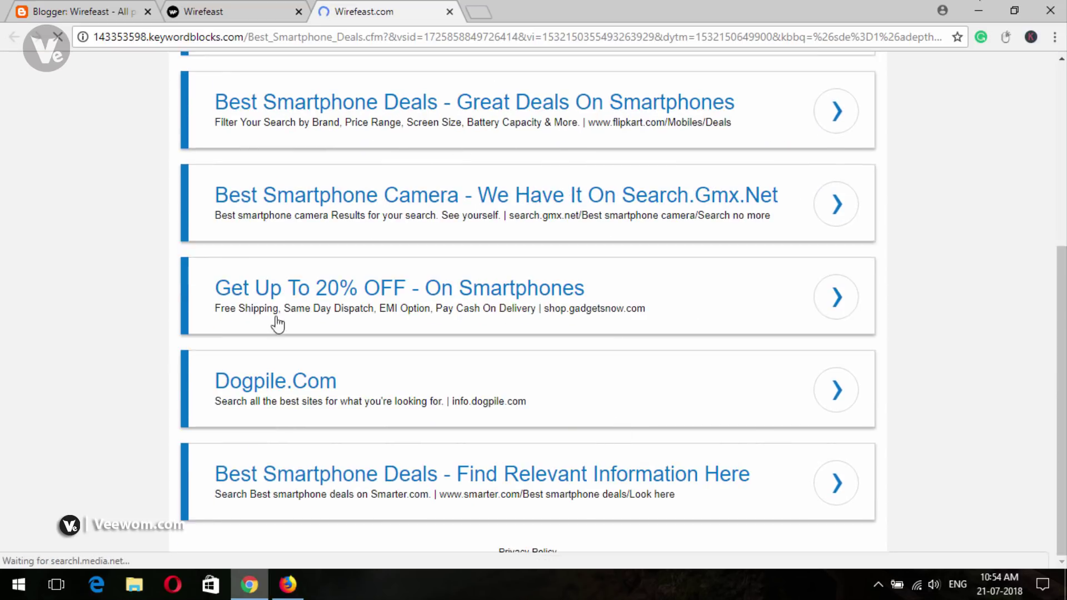
scroll(442, 310, "up", 5)
left_click(837, 142)
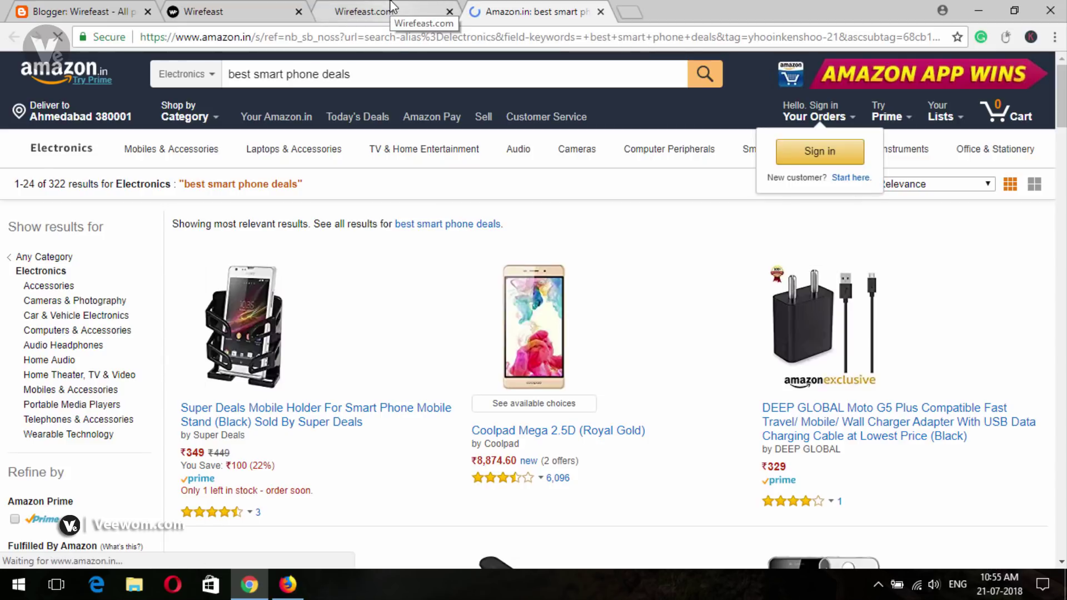
Close the sponsored listings page and the Amazon page, and return to the start of the Wirefeast homepage.
left_click(449, 12)
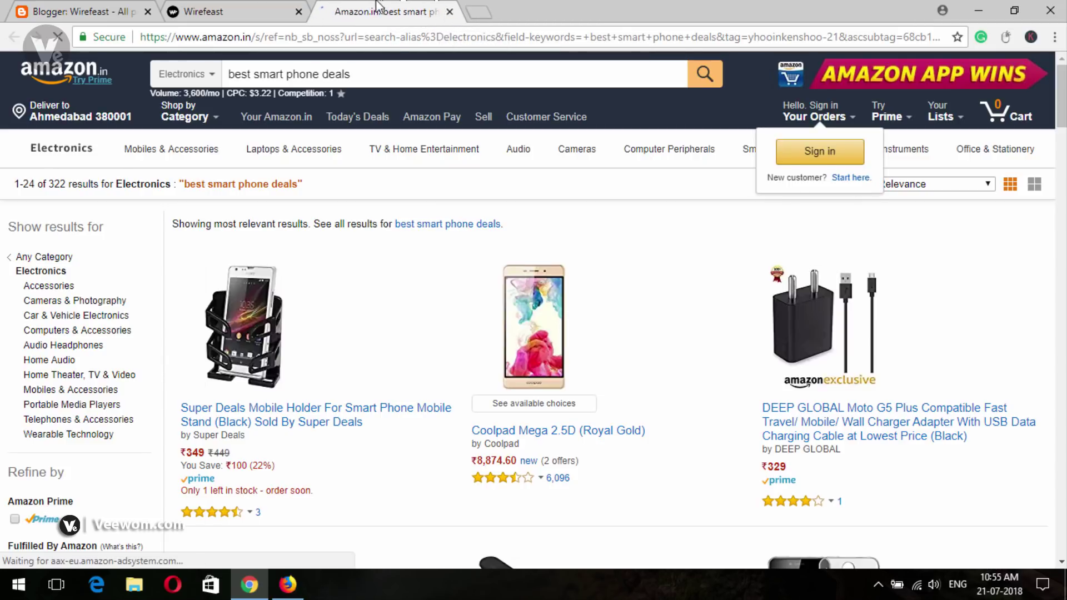
left_click(267, 11)
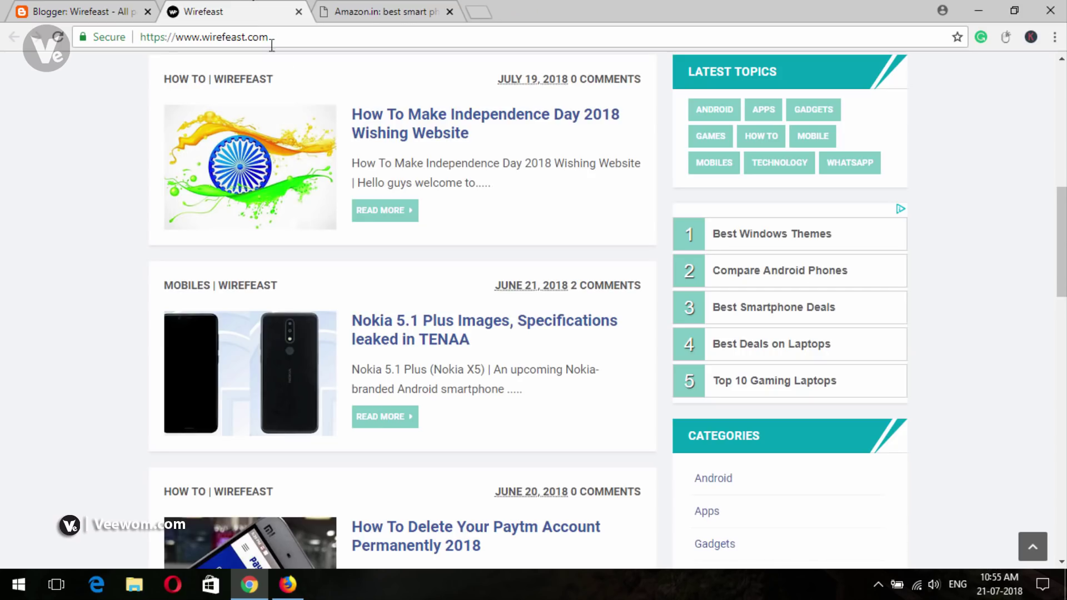
left_click(335, 13)
left_click(450, 12)
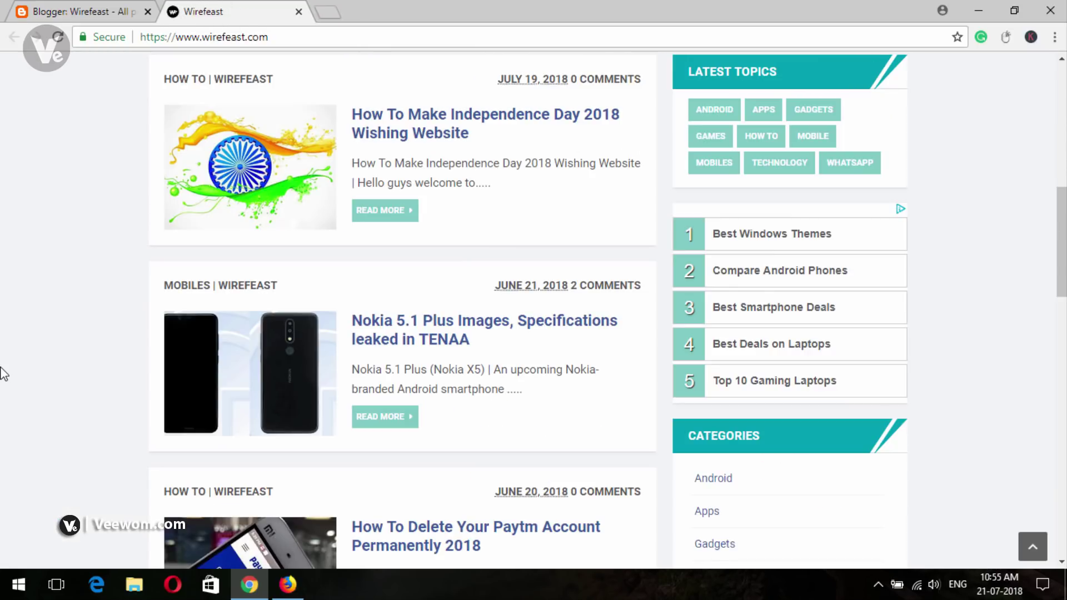
scroll(102, 222, "up", 9)
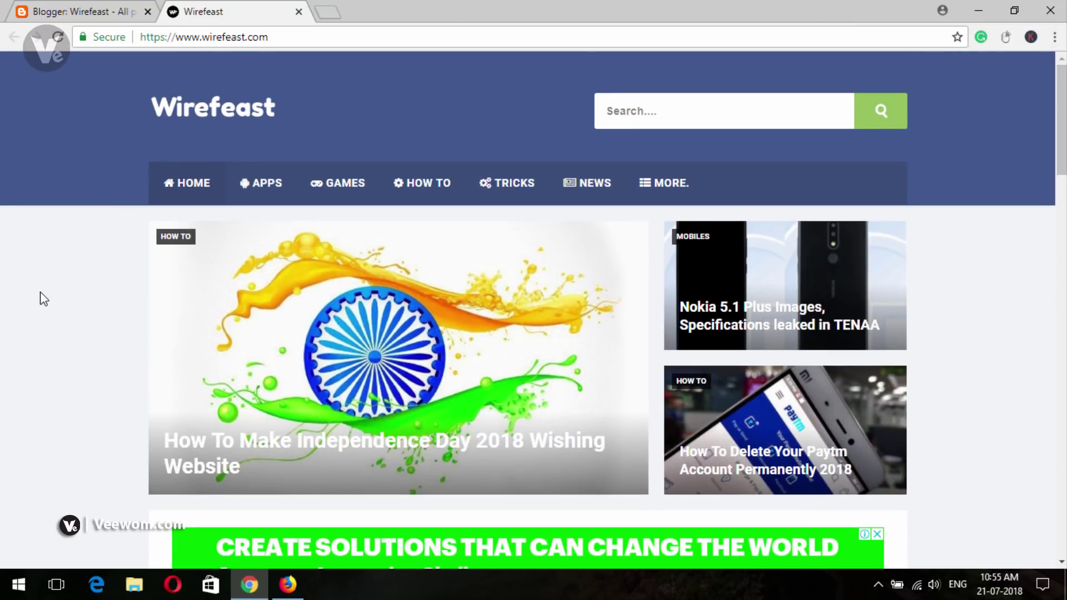
Look through the Wirefeast post list in Blogger and compare it with the live Wirefeast homepage.
left_click(90, 8)
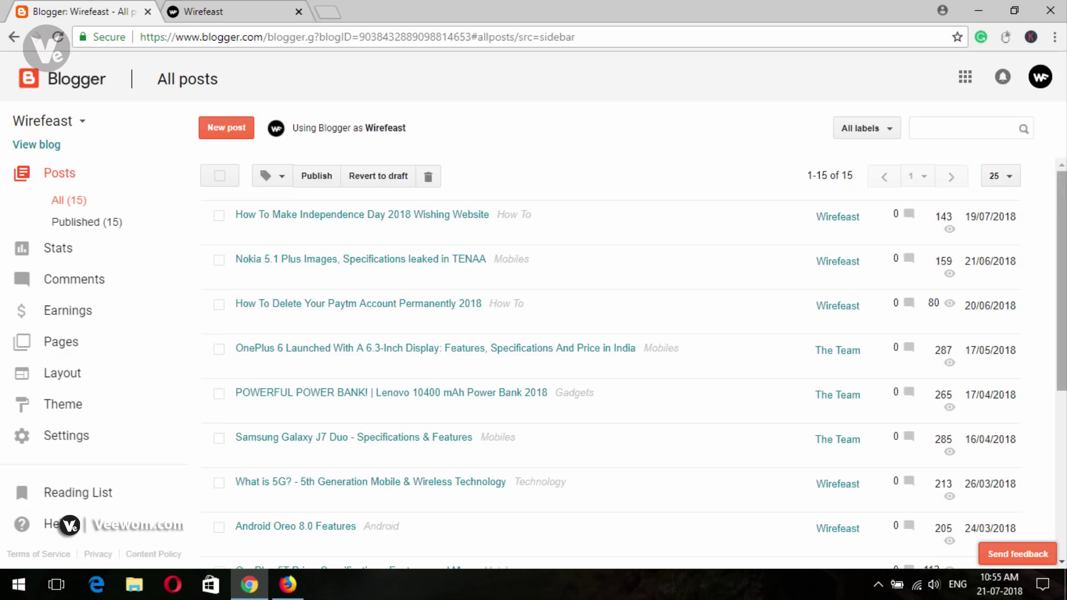
scroll(865, 284, "down", 3)
scroll(864, 283, "up", 3)
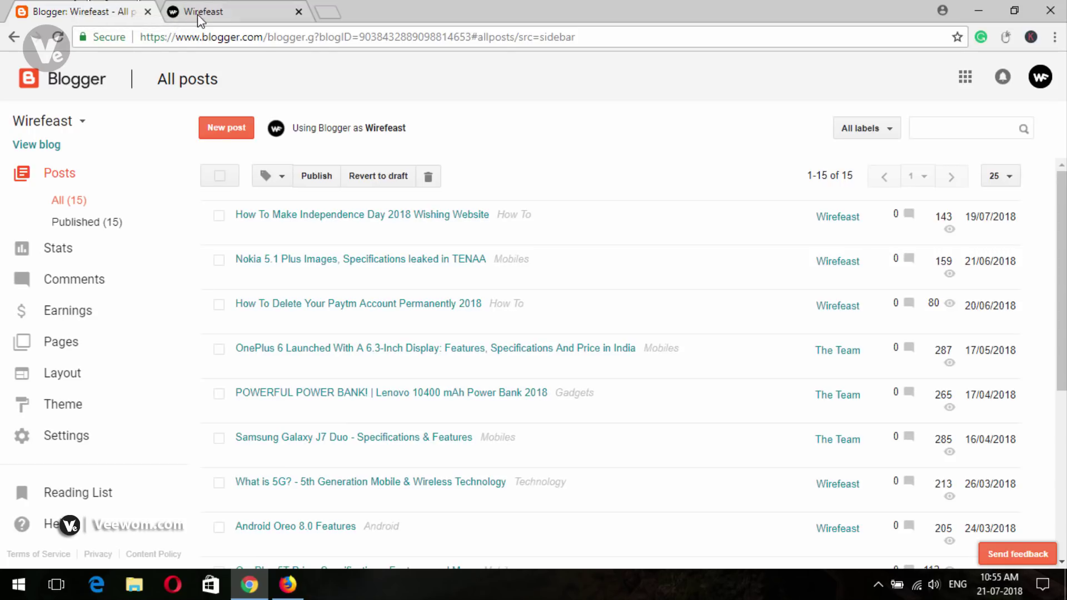
left_click(223, 9)
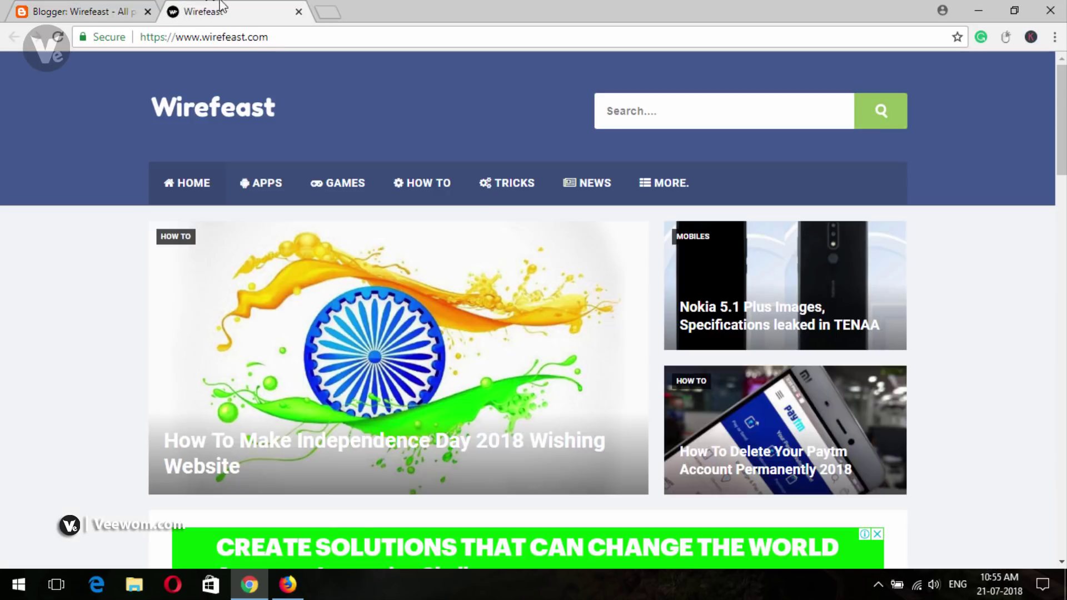
Open the blog's overview stats in Blogger and examine its pageviews, posts, traffic sources and audience.
left_click(85, 7)
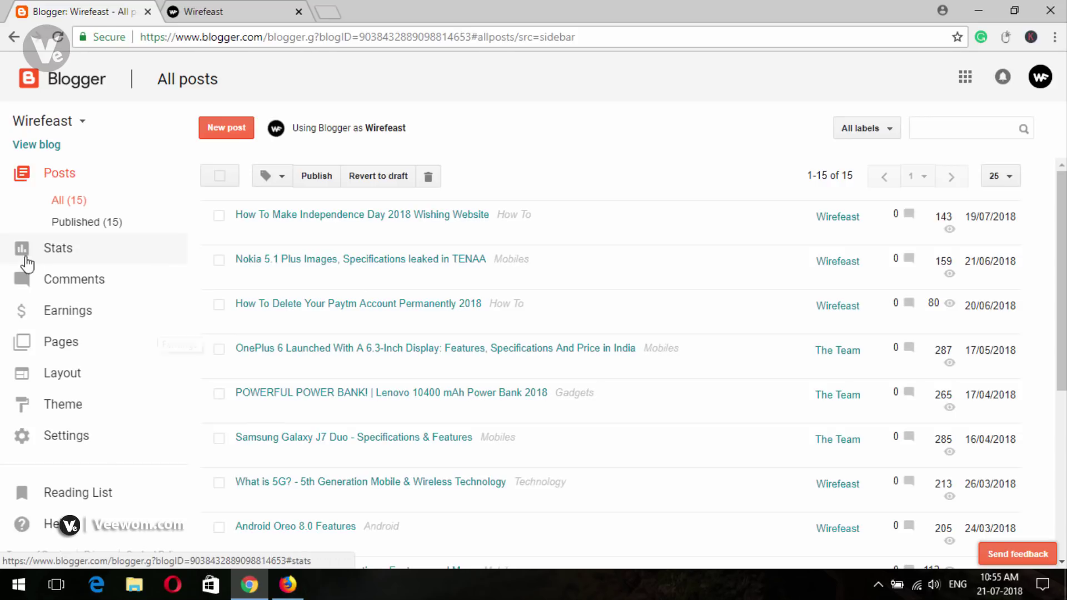
left_click(96, 257)
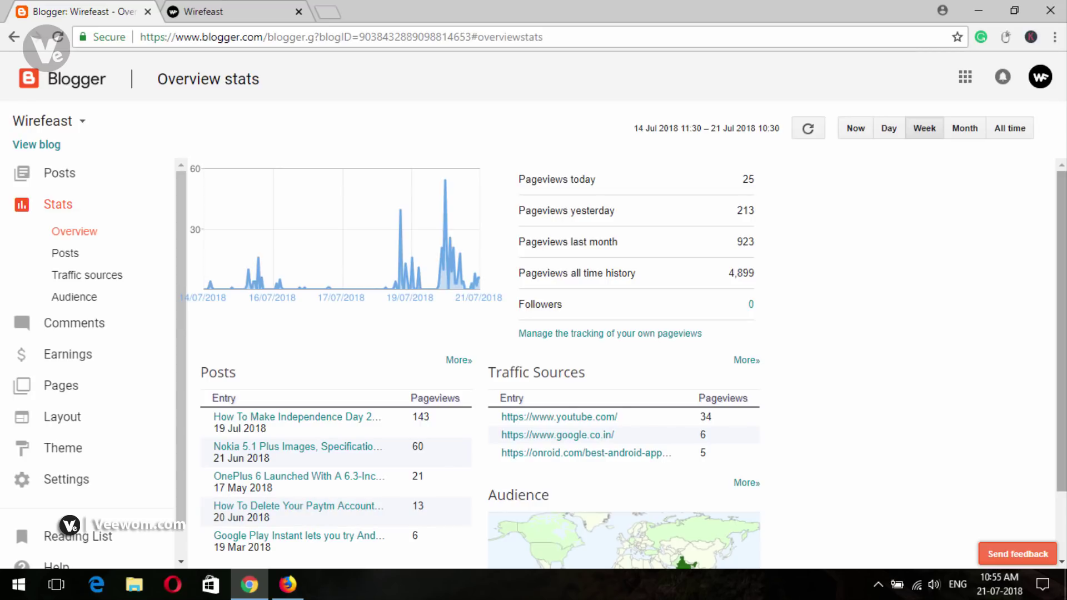
scroll(781, 428, "down", 2)
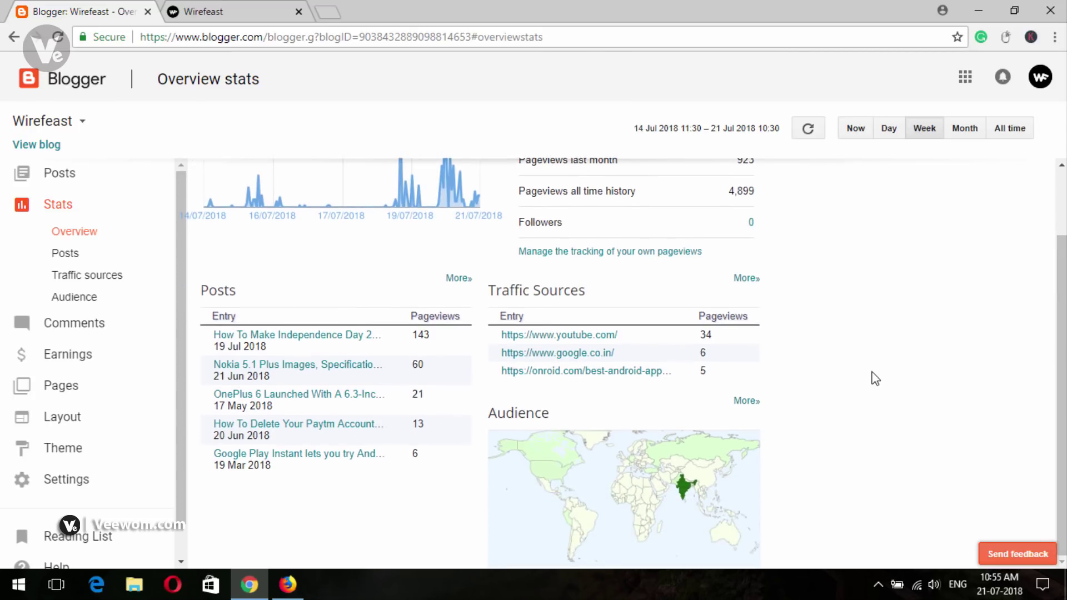
scroll(871, 376, "up", 2)
scroll(1037, 436, "down", 2)
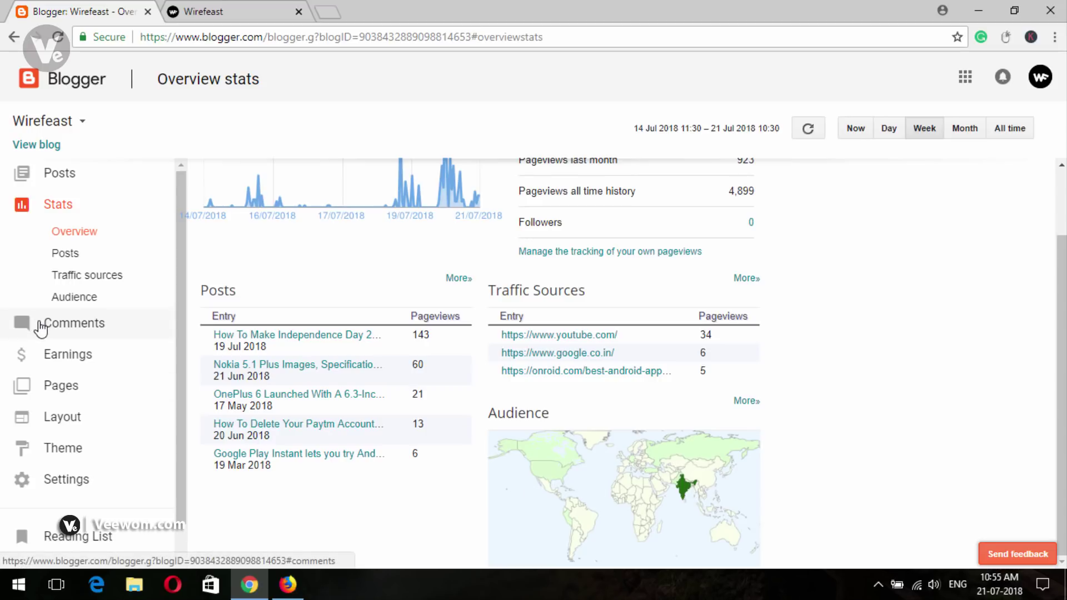
scroll(1038, 161, "up", 2)
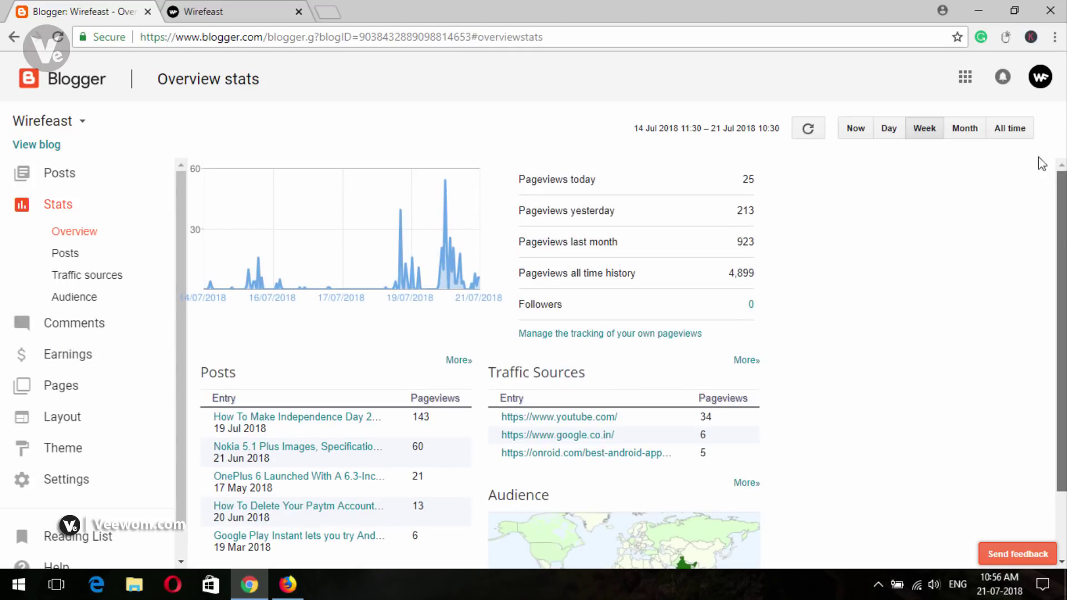
Return to the list of all posts in Blogger and review it through to the oldest entries.
left_click(83, 168)
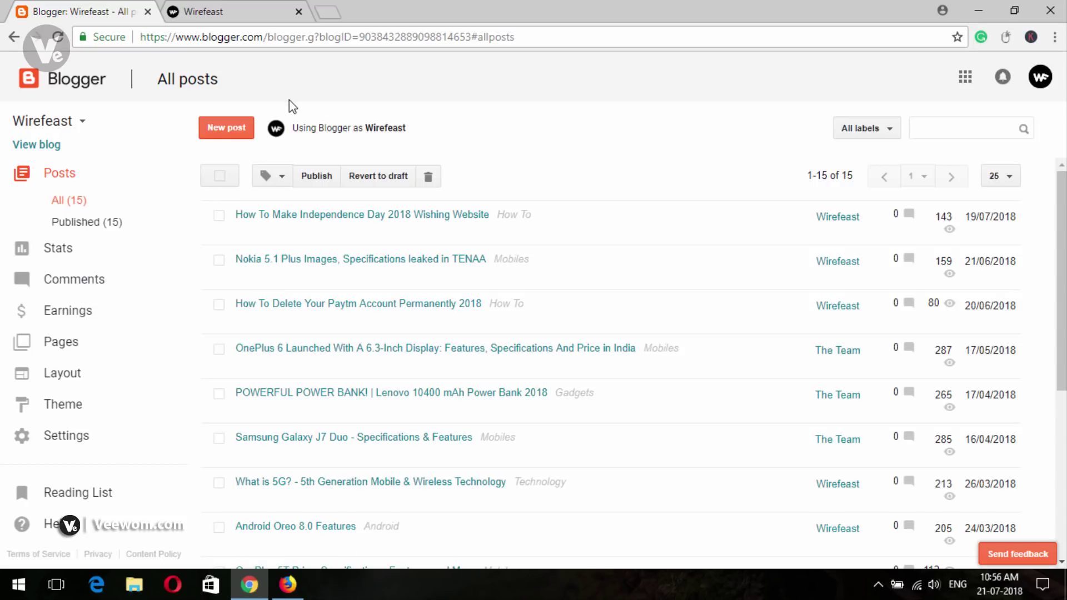
scroll(389, 344, "down", 5)
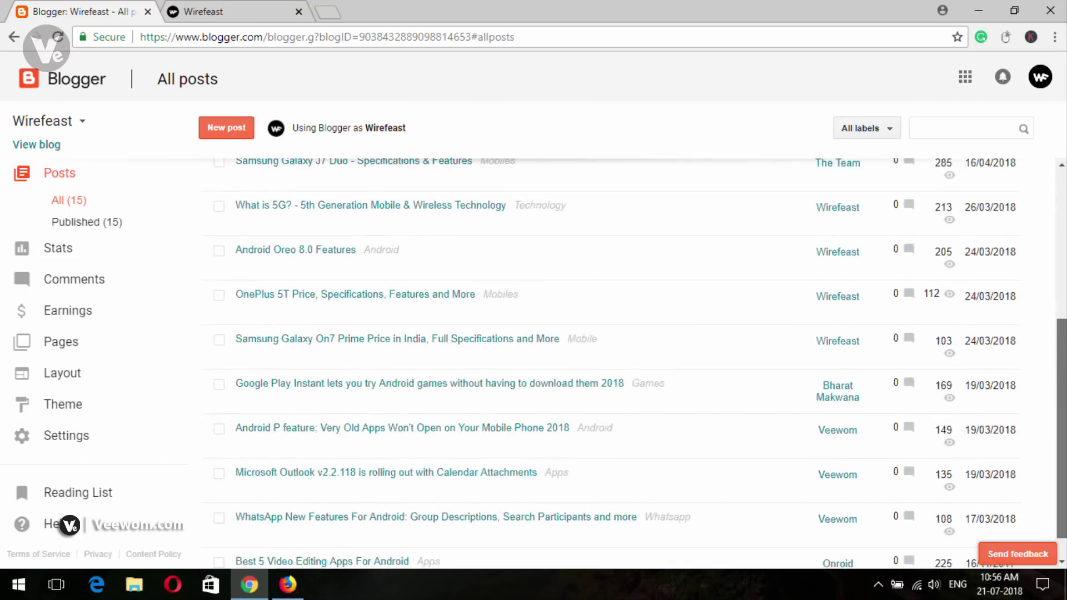
scroll(144, 309, "up", 5)
Browse the article feed, ad topics and categories on the live Wirefeast site.
left_click(210, 16)
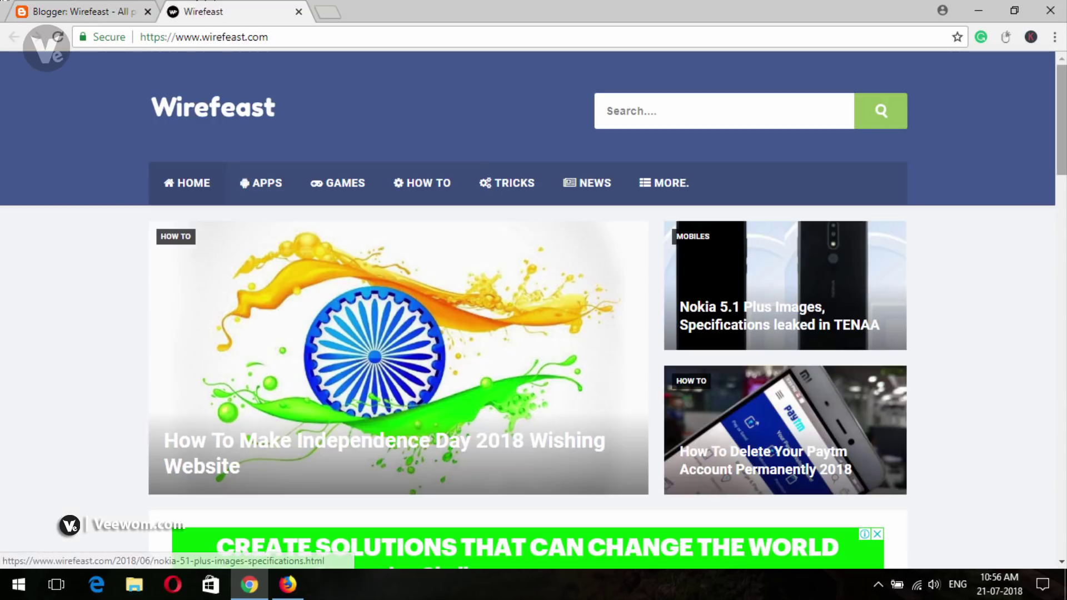
scroll(534, 334, "down", 7)
scroll(533, 333, "down", 20)
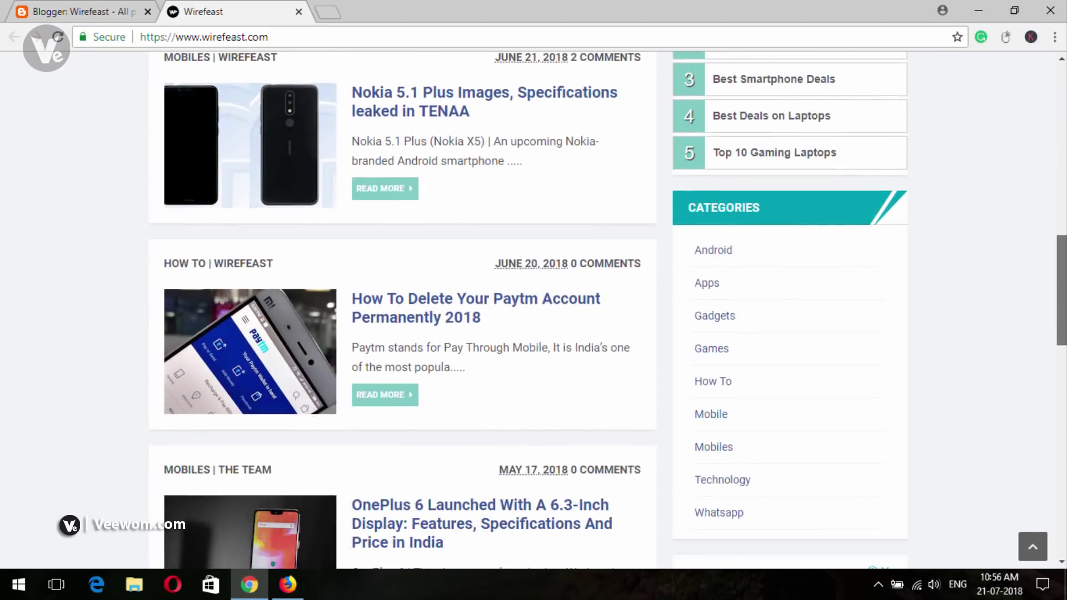
scroll(352, 132, "up", 20)
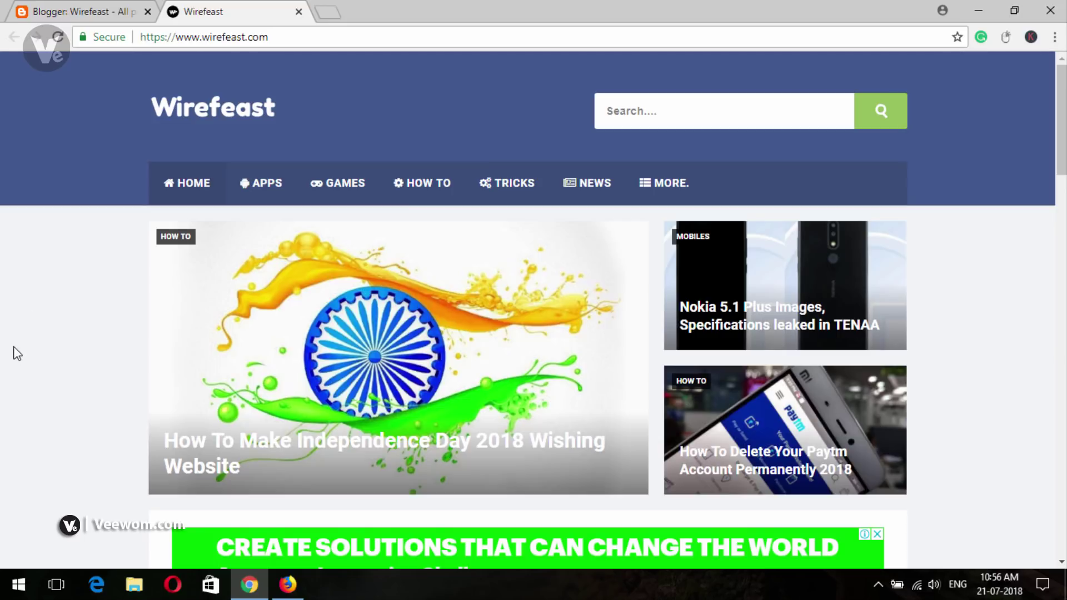
Switch to the Media.net dashboard in Firefox and open the list of active ad units.
left_click(119, 7)
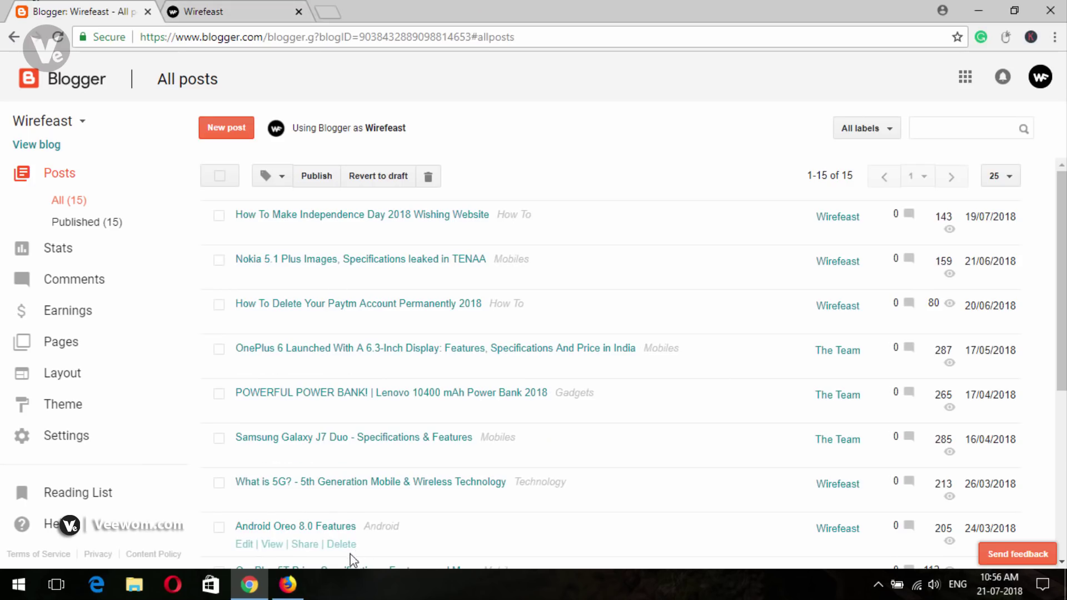
left_click(289, 589)
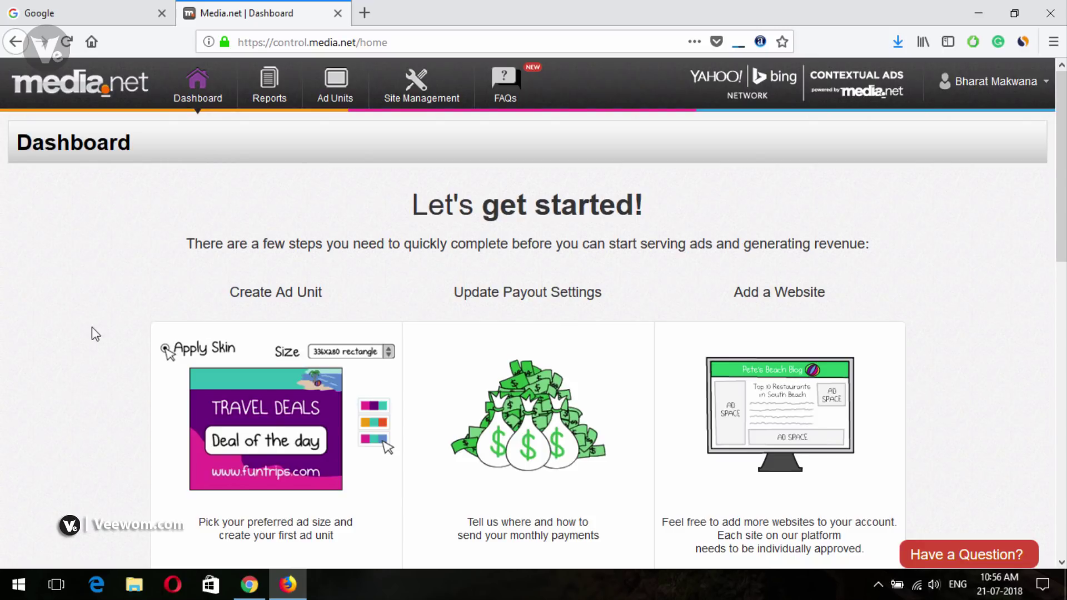
left_click(340, 83)
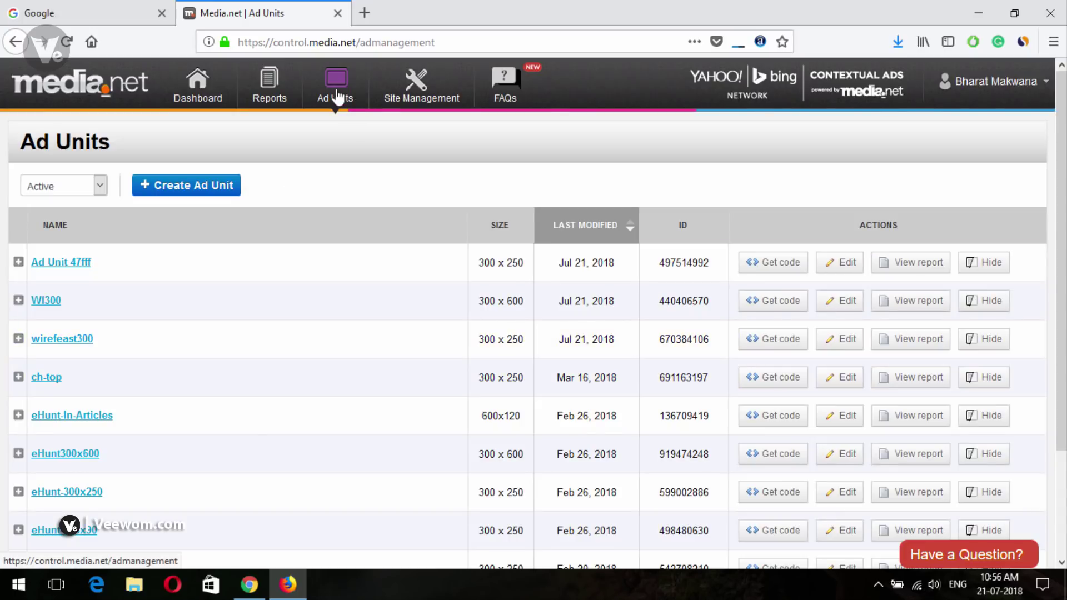
scroll(362, 261, "down", 3)
scroll(422, 239, "up", 3)
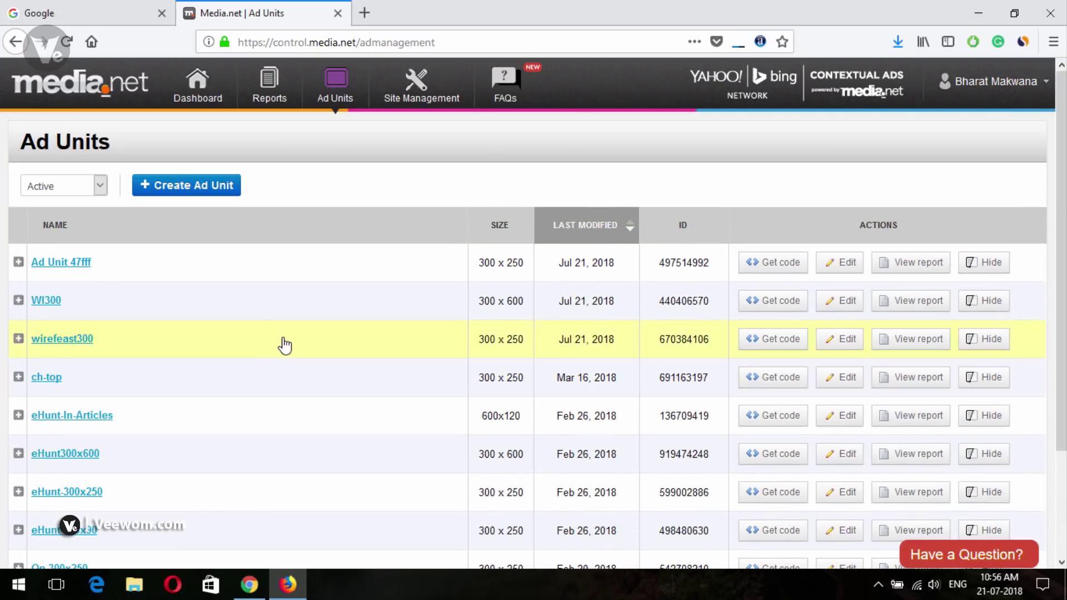
Open the form for a new Media.net ad unit and examine its sizes, ad skins and color customization options.
left_click(185, 194)
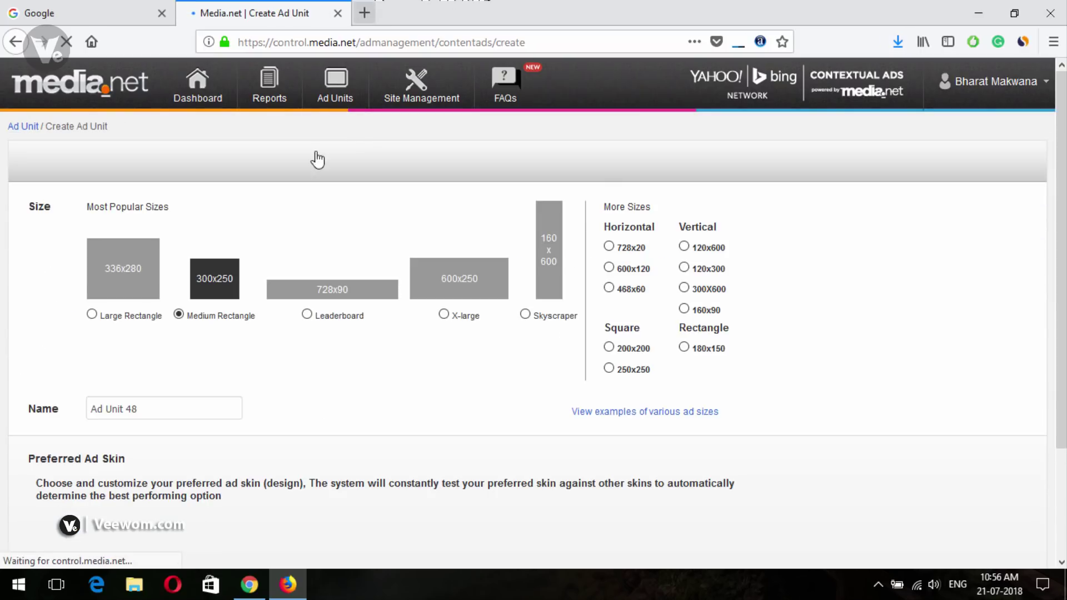
scroll(988, 239, "down", 1)
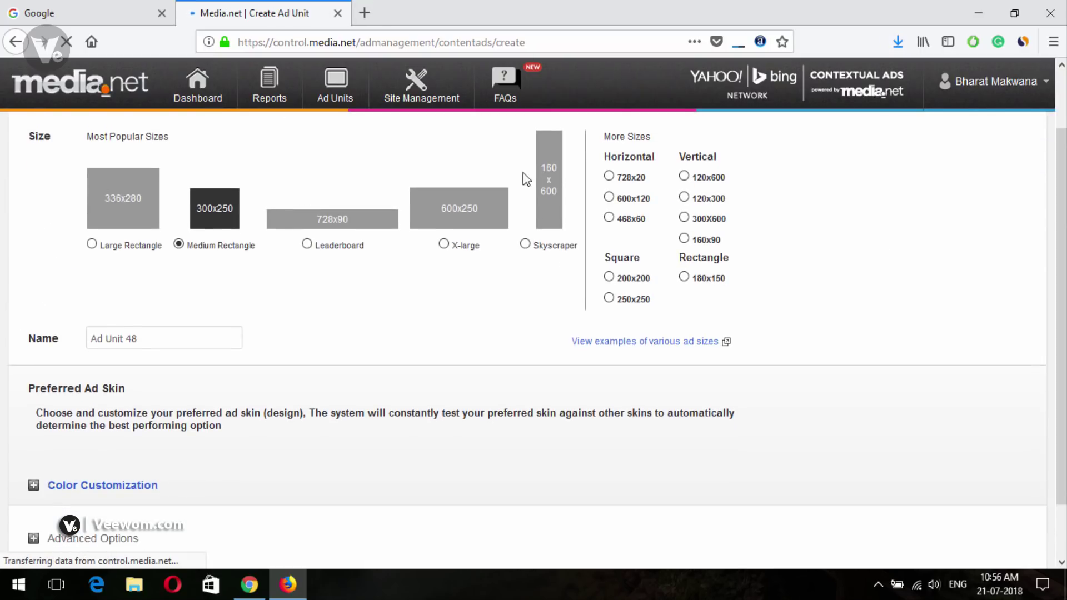
scroll(1062, 411, "down", 1)
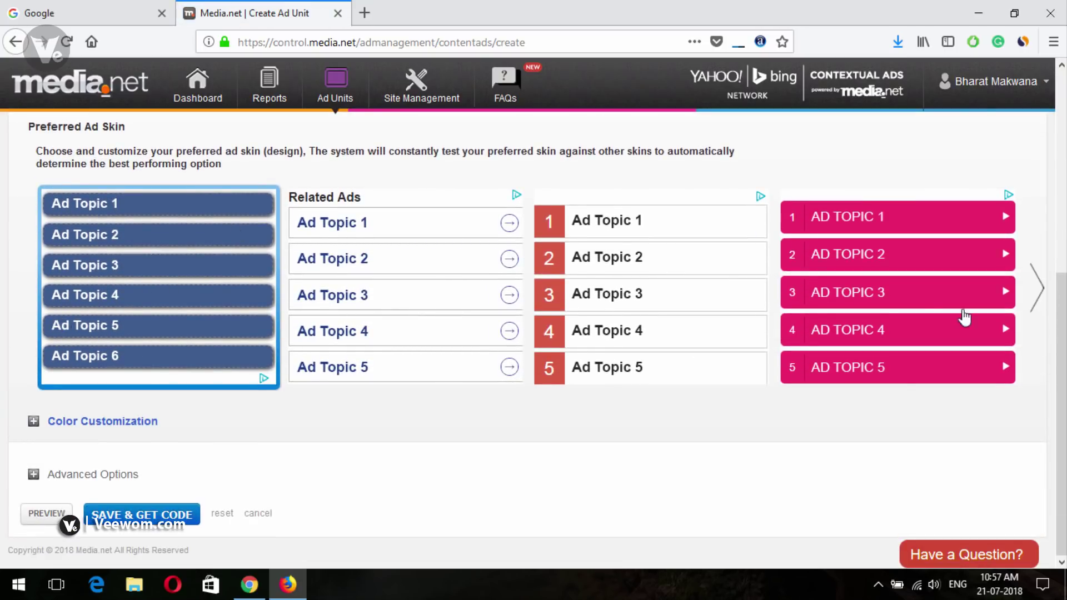
left_click(1038, 286)
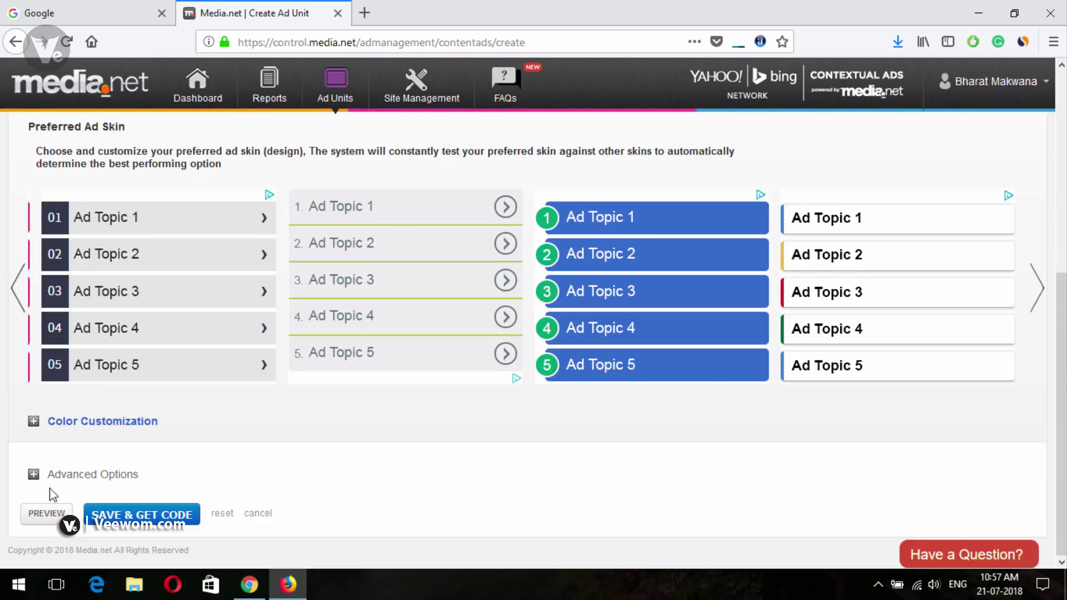
left_click(100, 422)
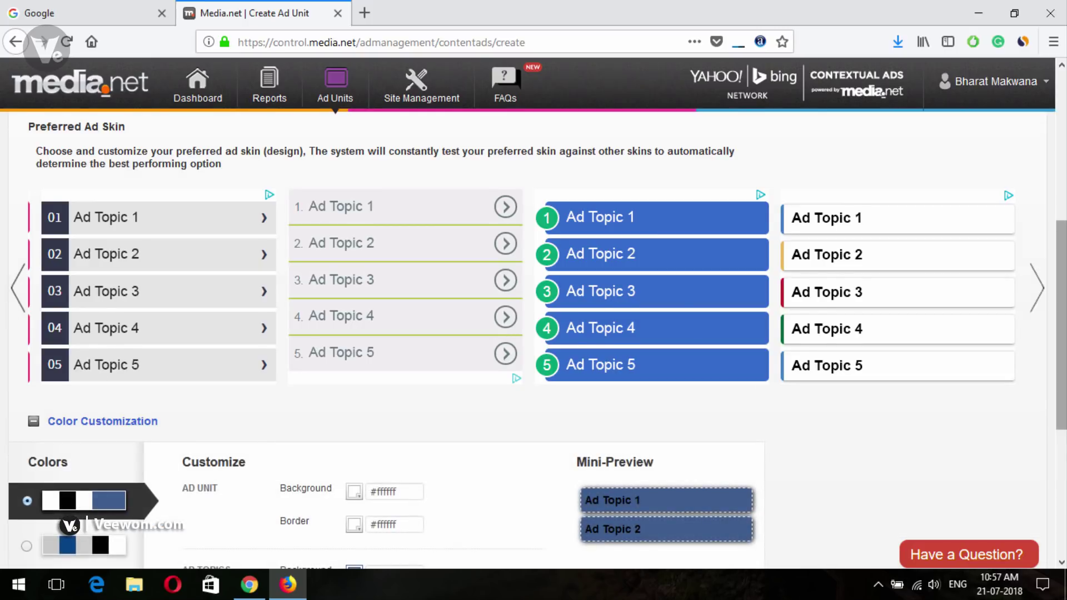
scroll(322, 365, "down", 5)
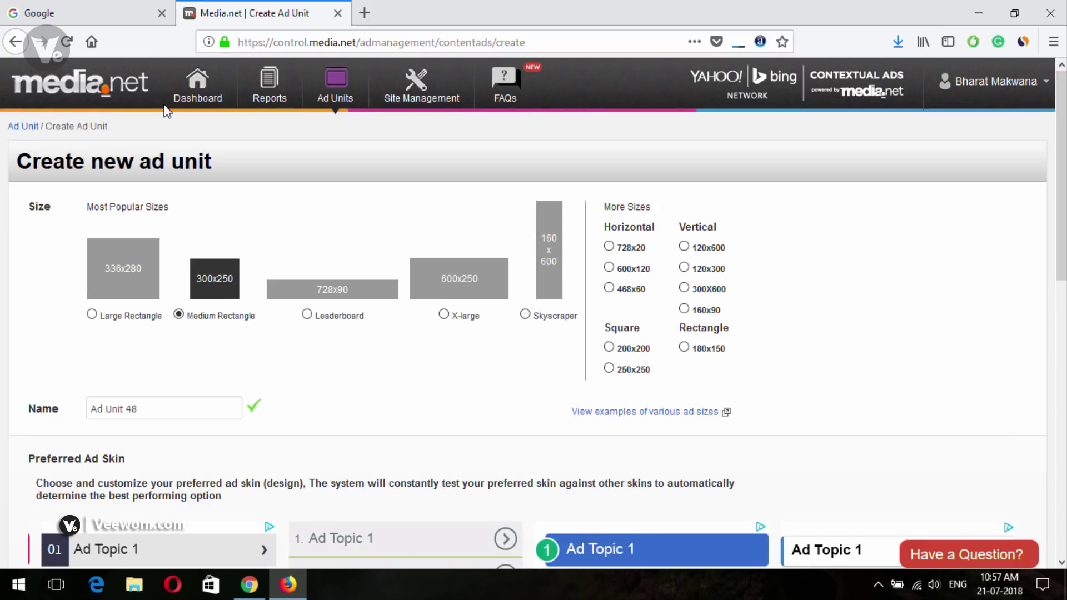
Return to the ad units list, copy the ad code of Ad Unit 47fff and switch back to Blogger in Chrome.
left_click(345, 95)
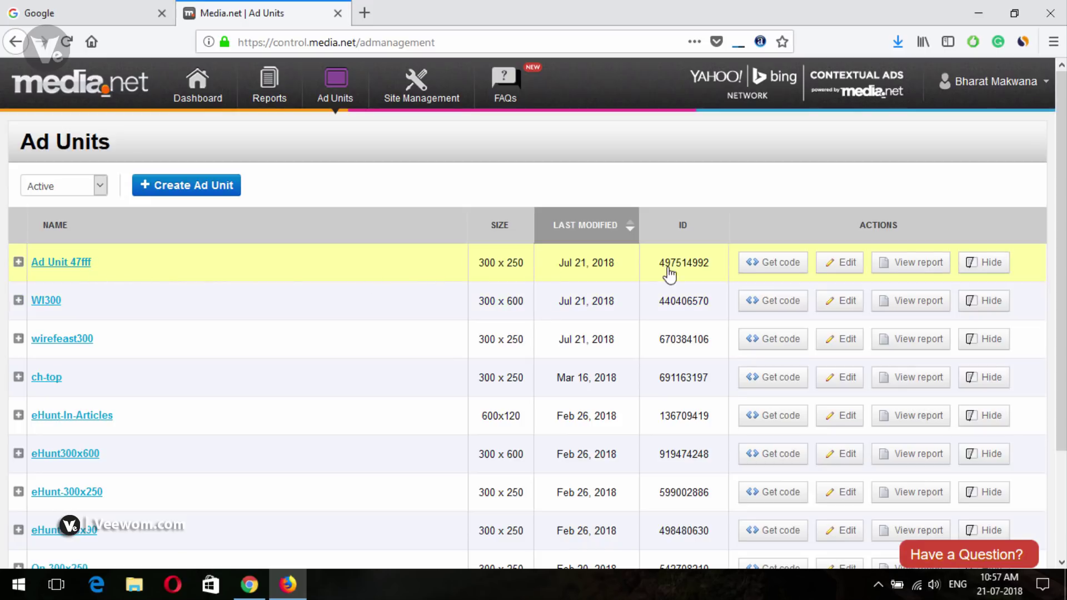
left_click(770, 267)
right_click(349, 315)
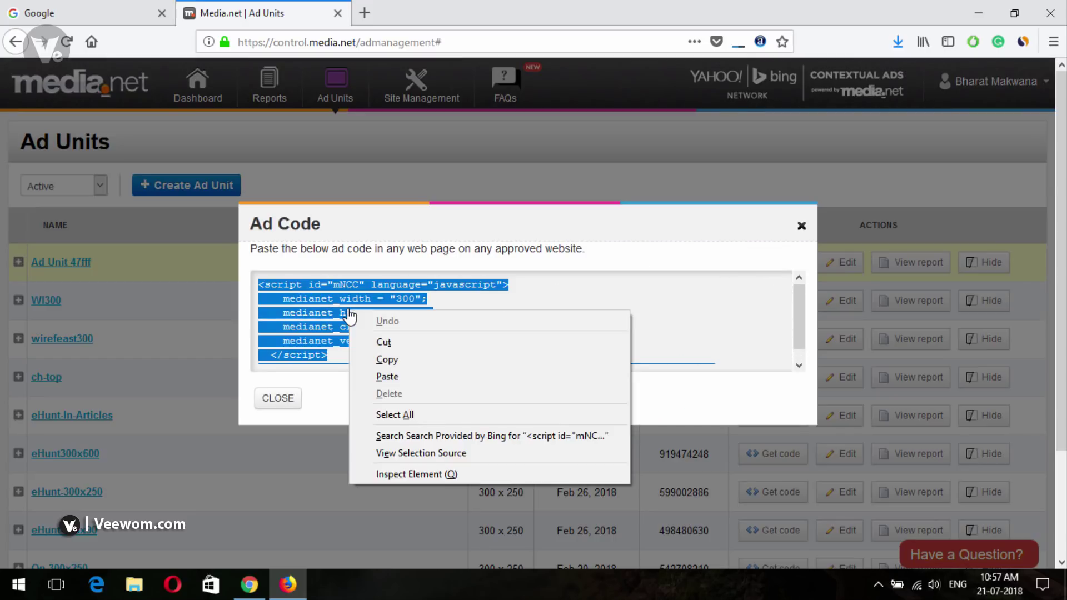
left_click(395, 360)
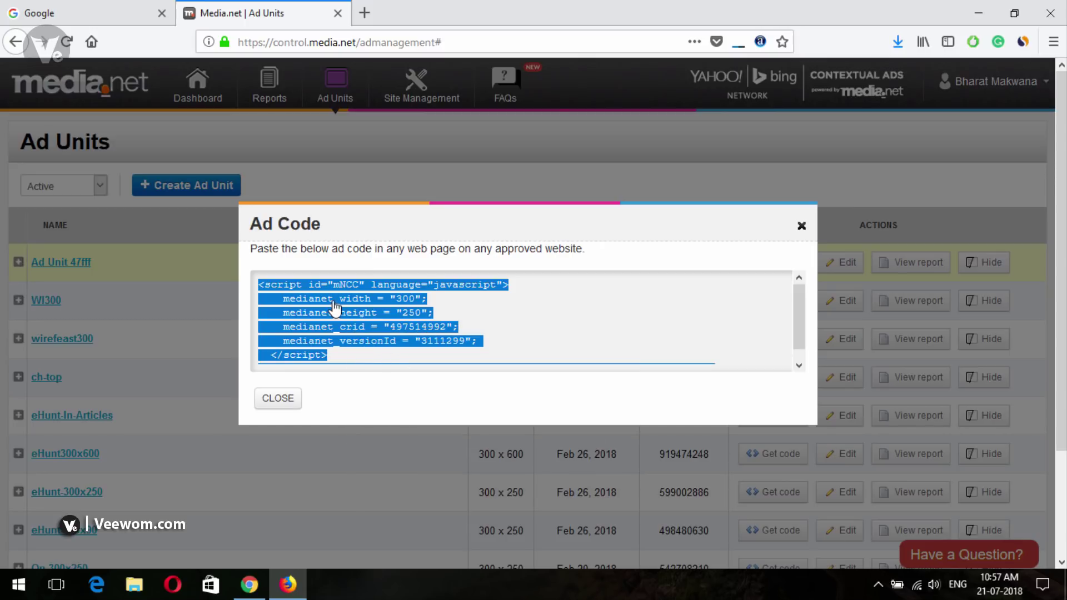
left_click(249, 585)
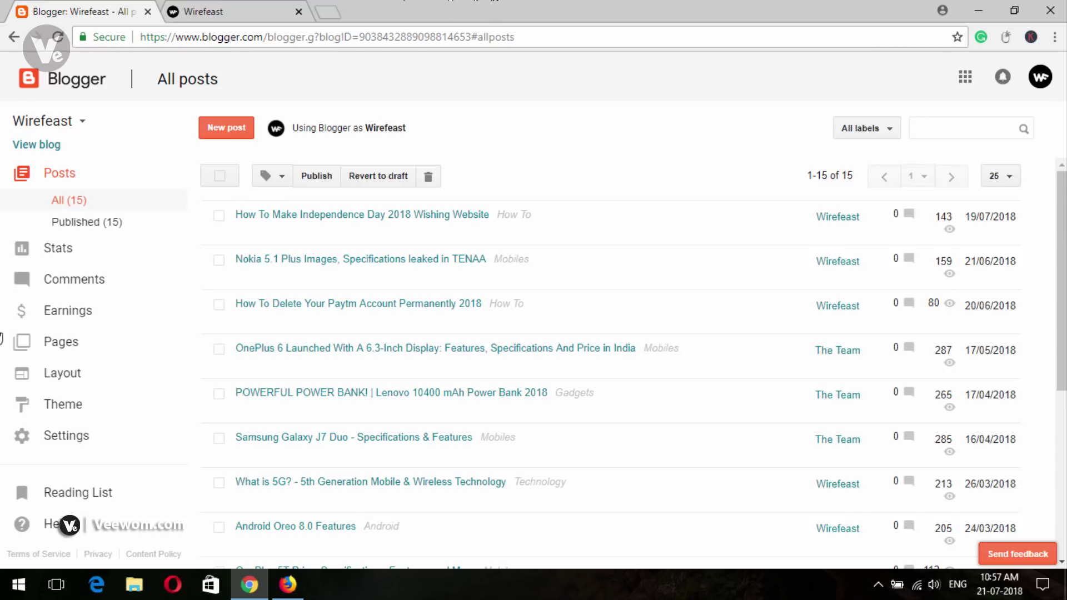
Add an HTML/JavaScript gadget containing the copied Media.net ad code to the sidebar of the Wirefeast layout and save it.
left_click(64, 383)
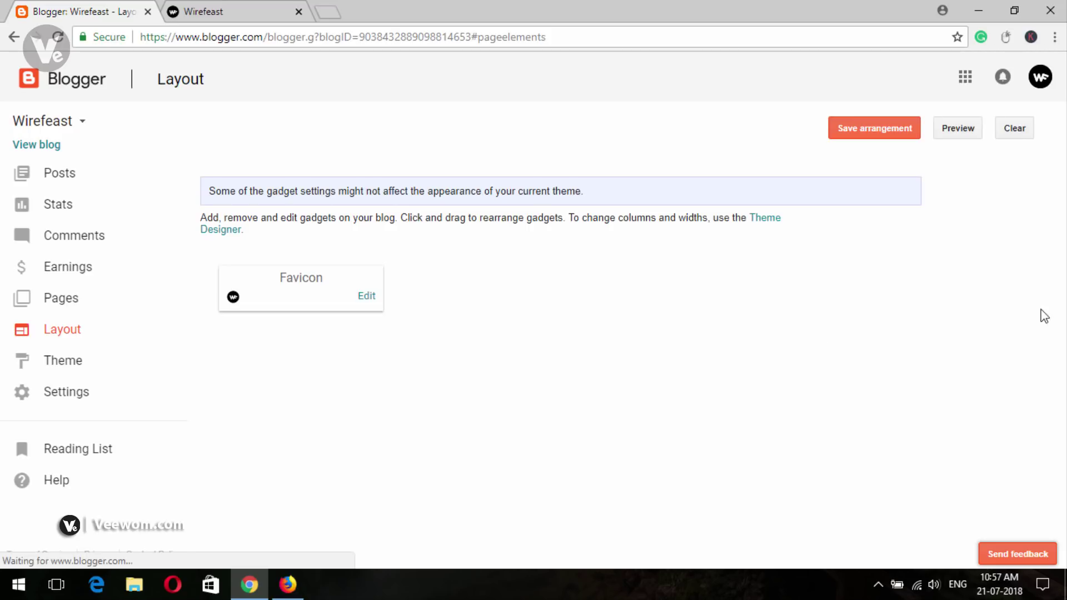
scroll(850, 356, "down", 6)
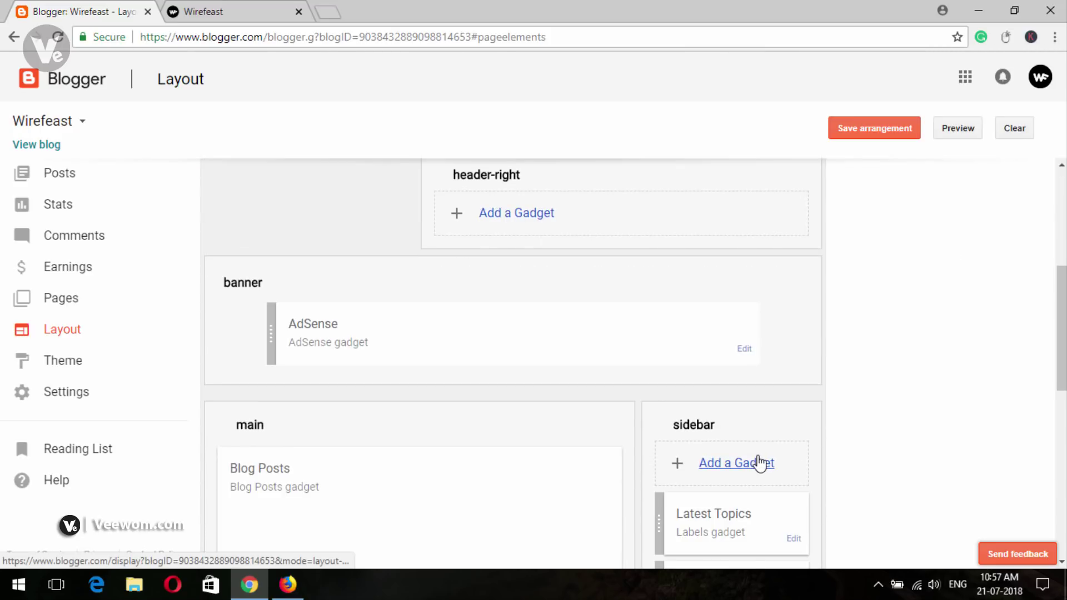
left_click(759, 463)
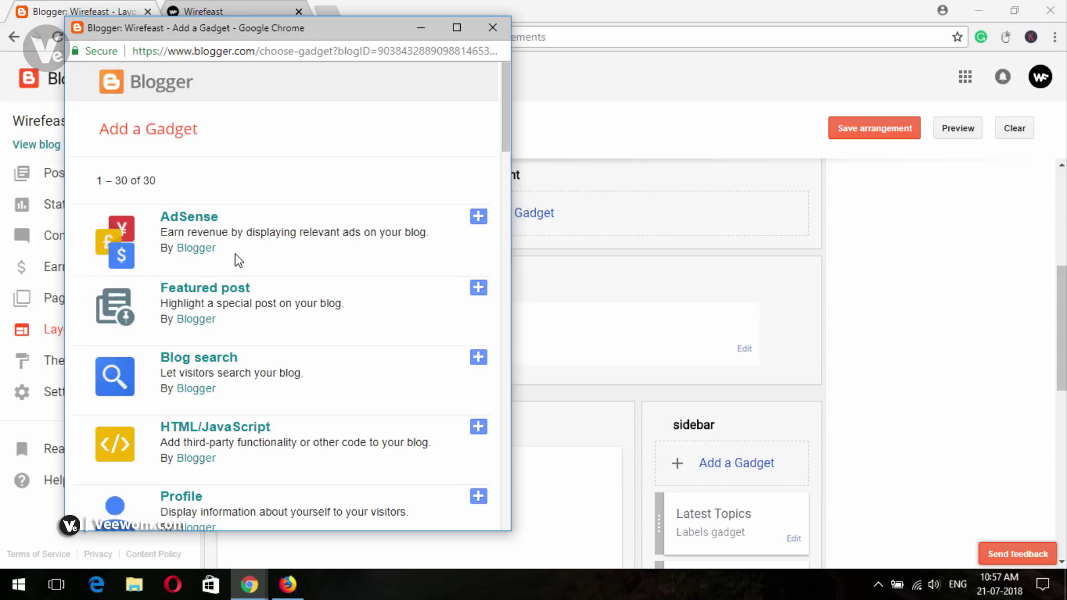
left_click(198, 431)
left_click(200, 307)
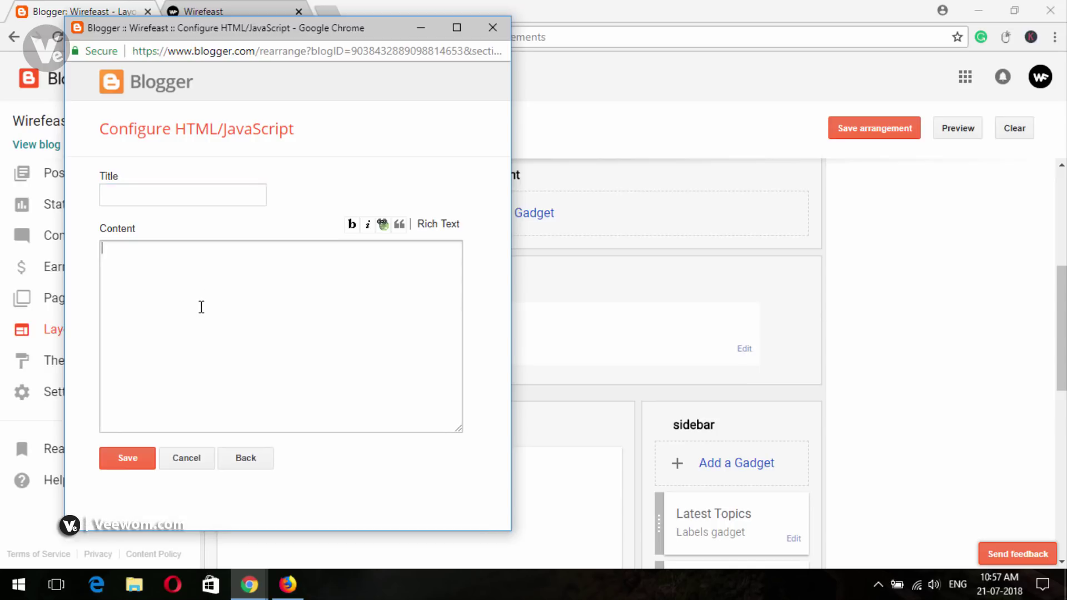
right_click(200, 293)
left_click(266, 389)
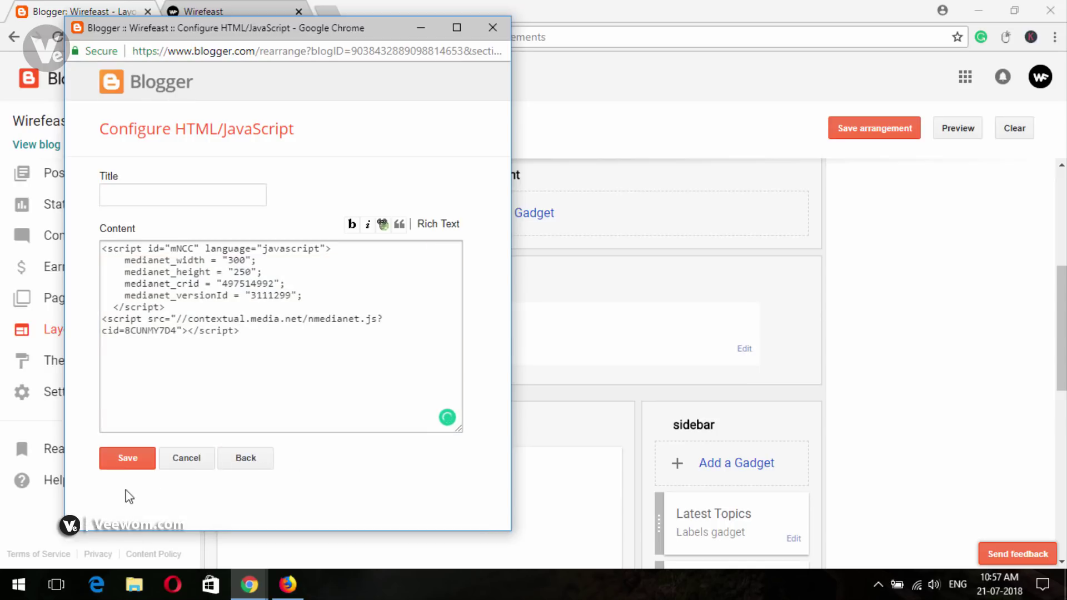
left_click(136, 462)
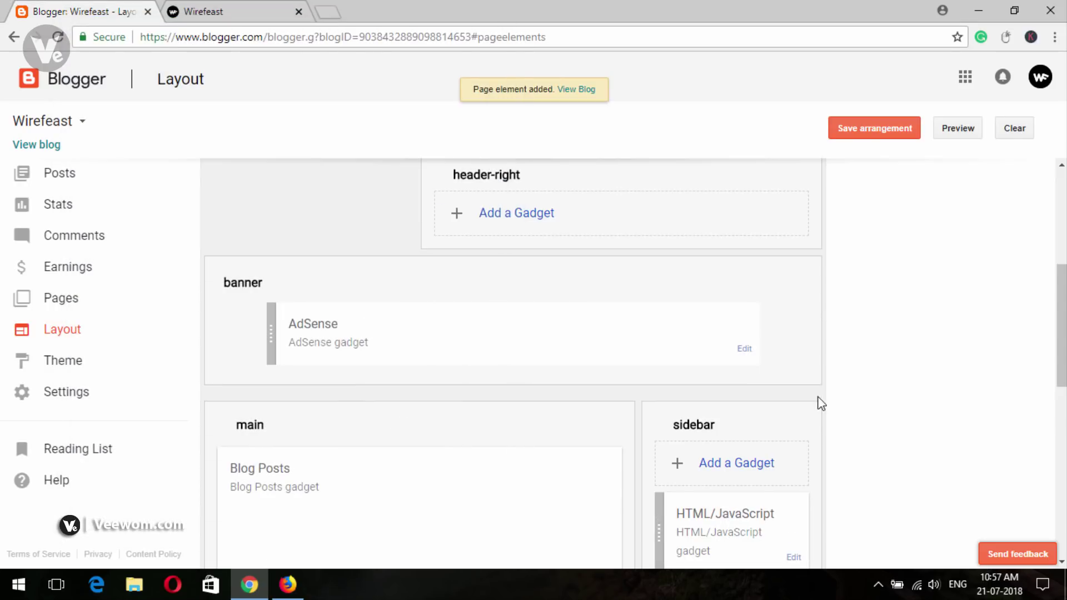
Compare the sidebar gadgets with the sidebar on the live Wirefeast site and save the layout arrangement.
scroll(776, 293, "down", 5)
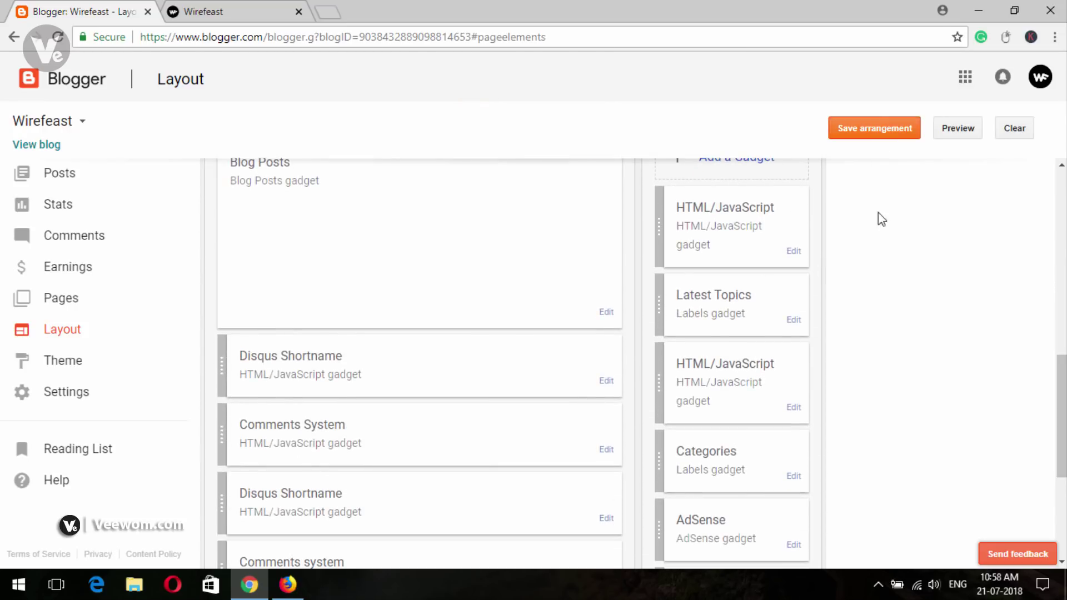
left_click(159, 8)
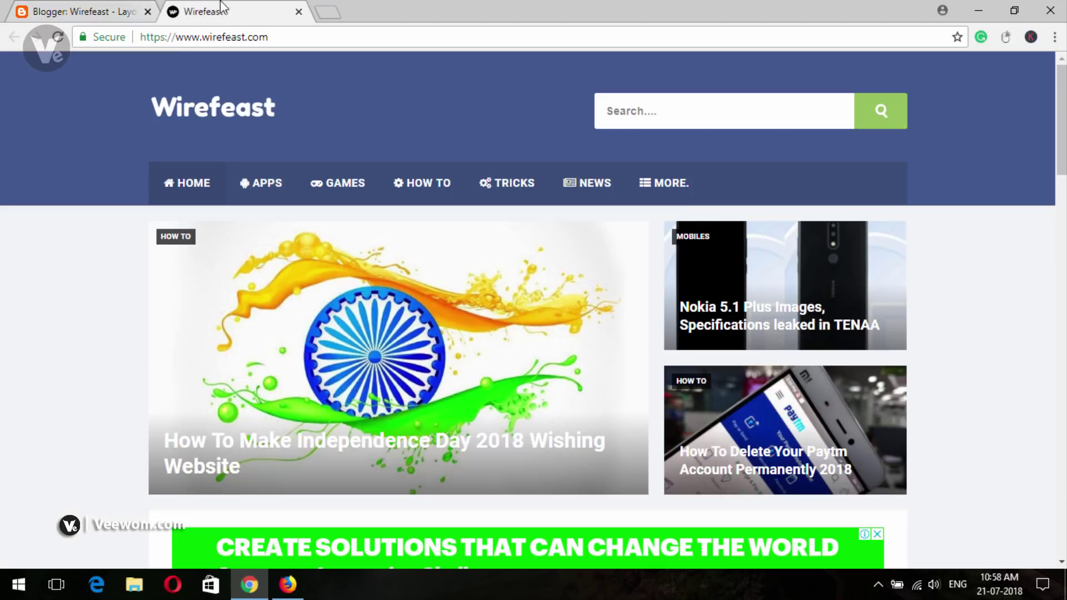
scroll(533, 311, "down", 8)
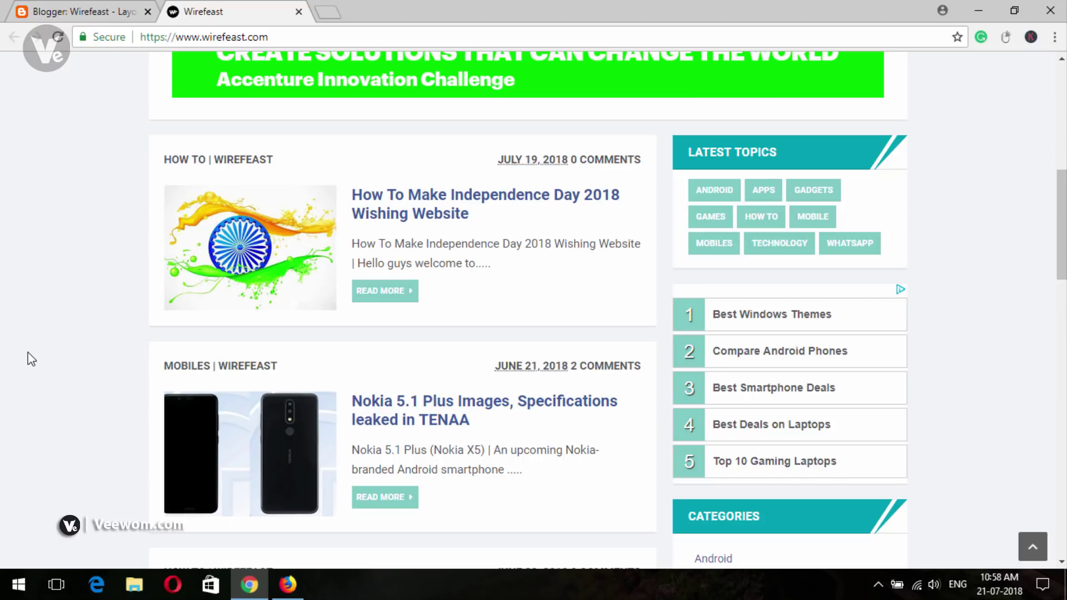
left_click(80, 10)
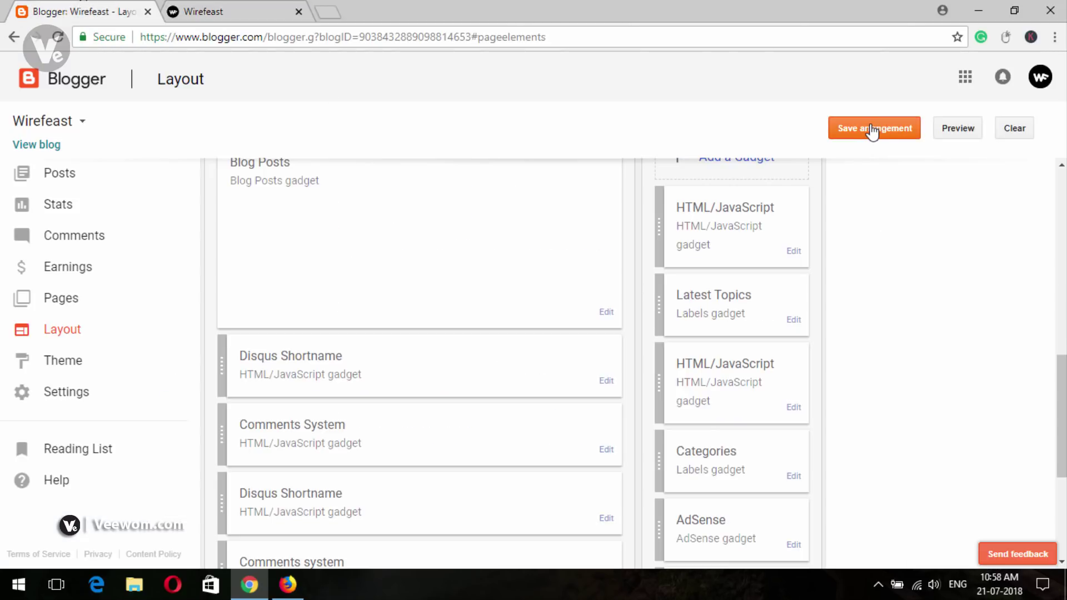
left_click(889, 131)
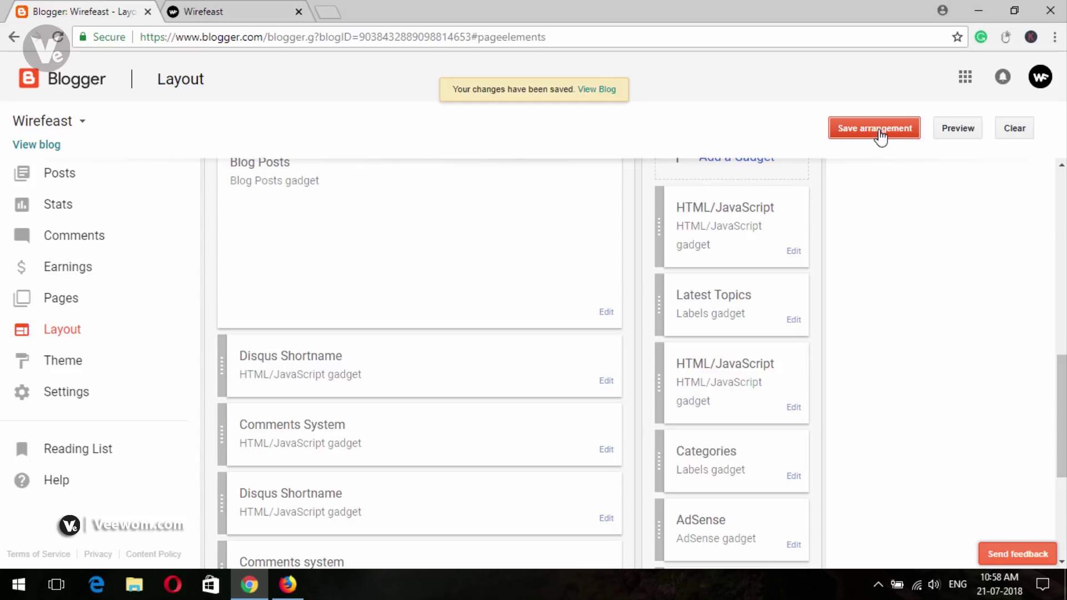
Open the updated Wirefeast blog, close its old tab, examine the sidebar ads and open the Independence Day 2018 Wishing Website article.
left_click(61, 147)
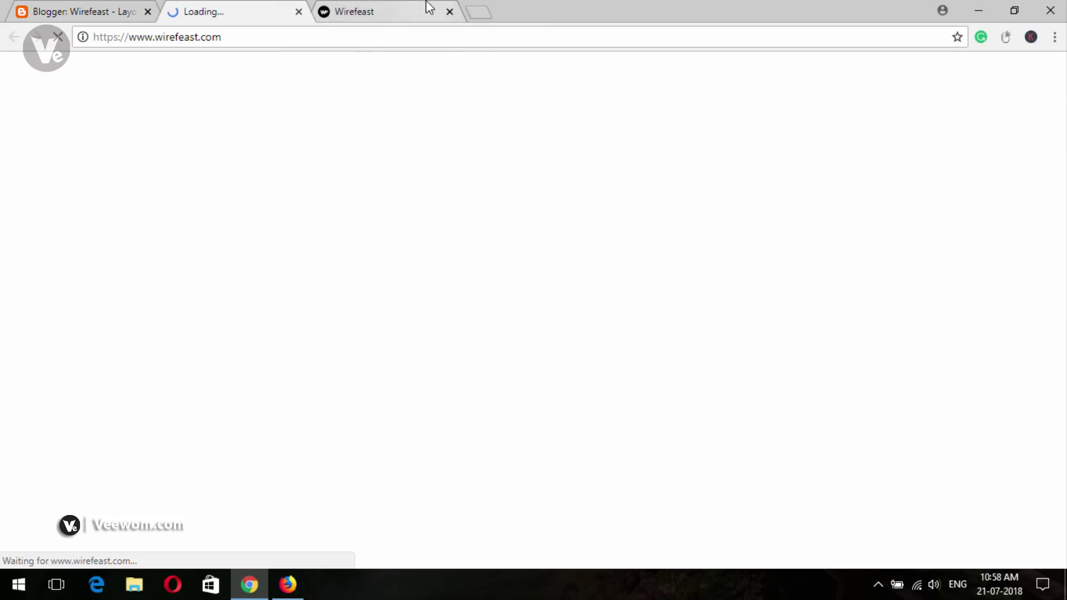
left_click(449, 12)
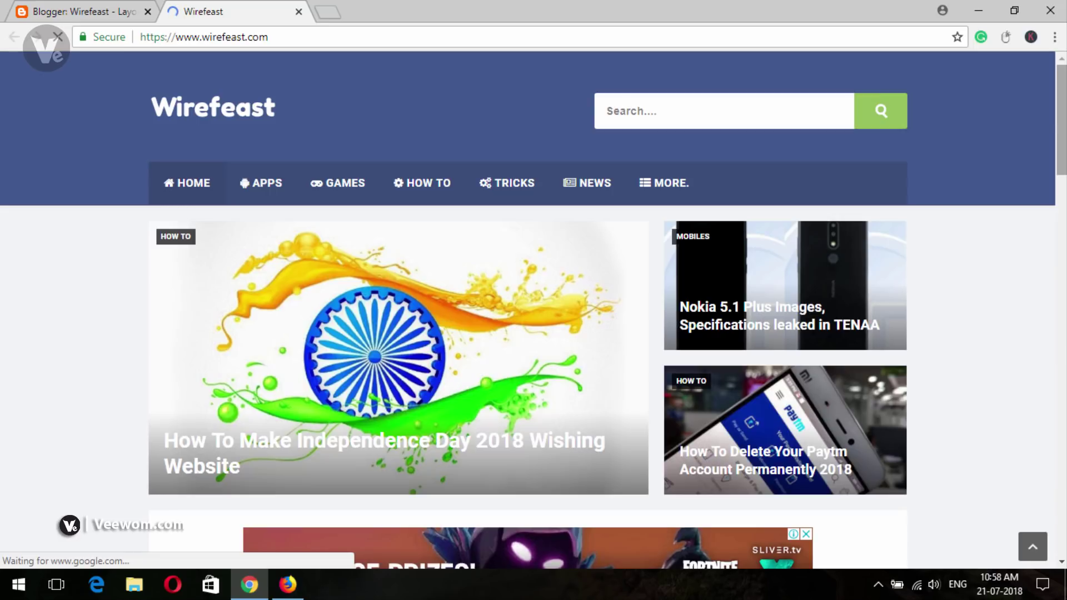
scroll(1040, 216, "down", 8)
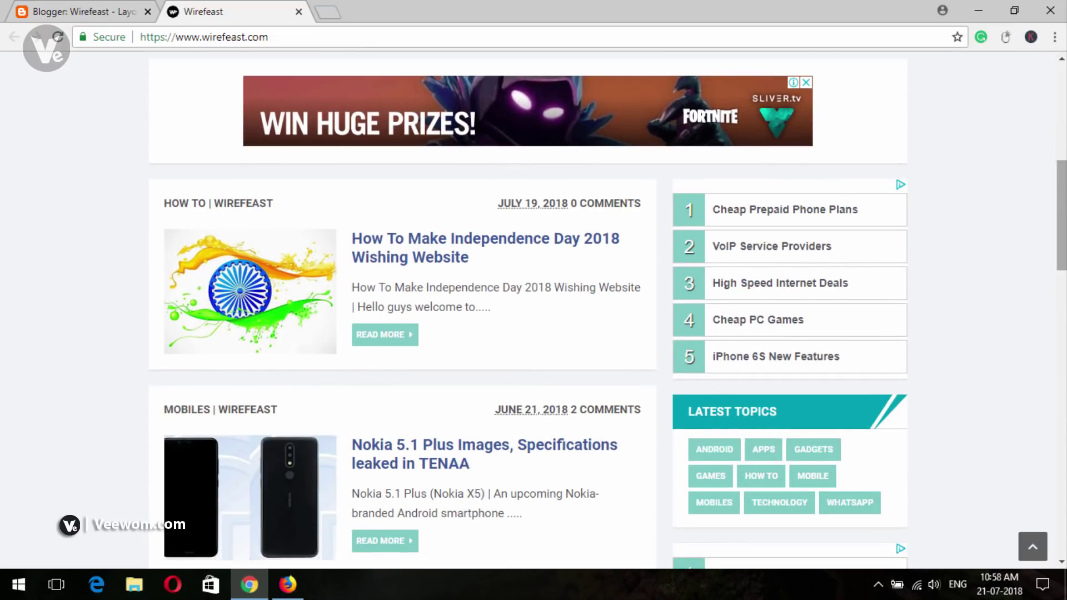
scroll(722, 250, "down", 4)
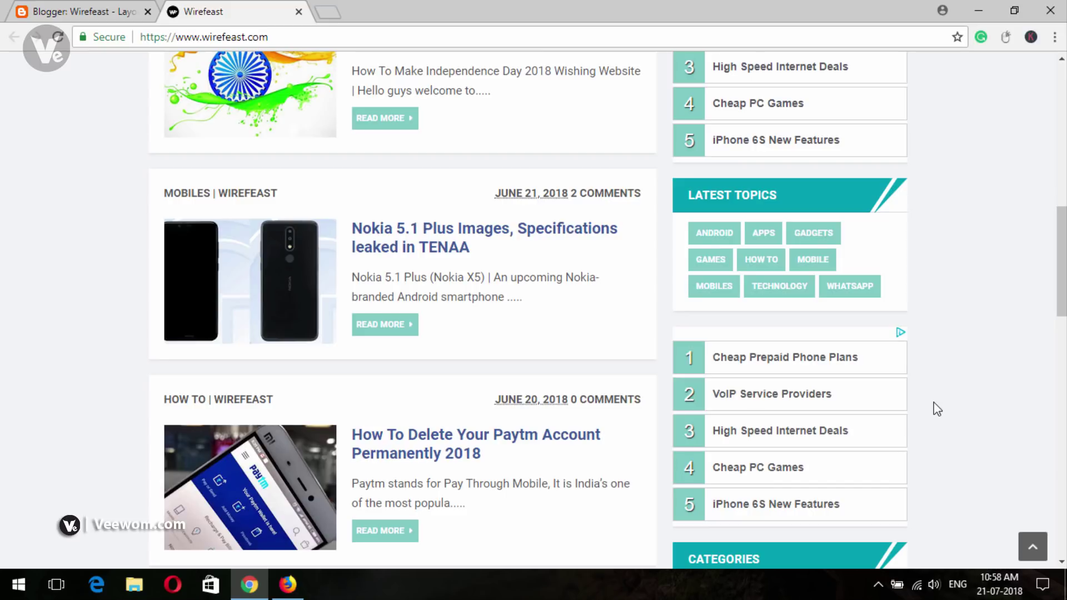
scroll(1000, 261, "up", 6)
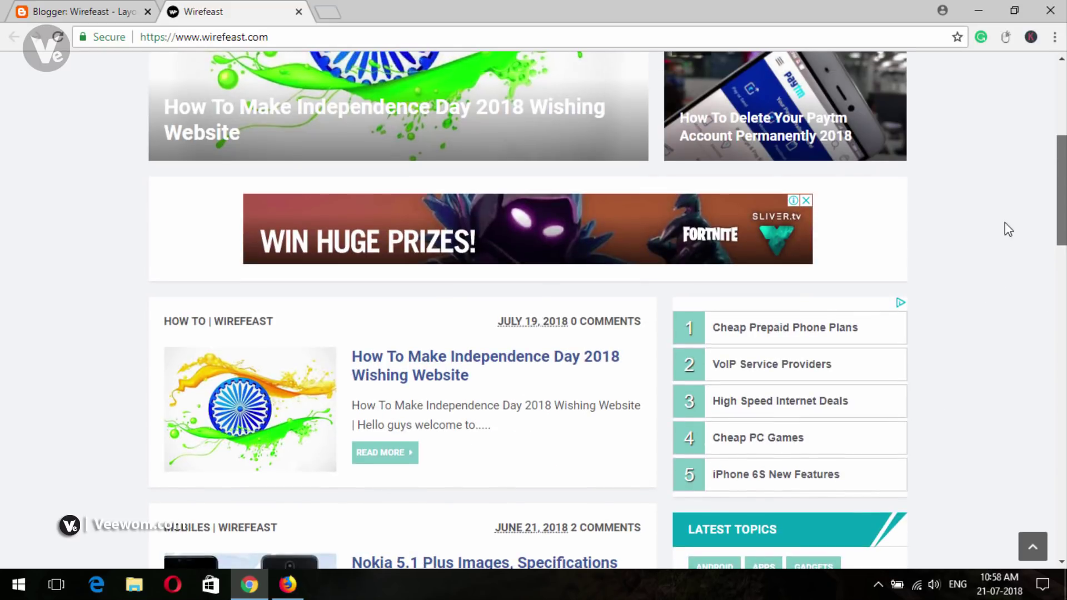
left_click(428, 361)
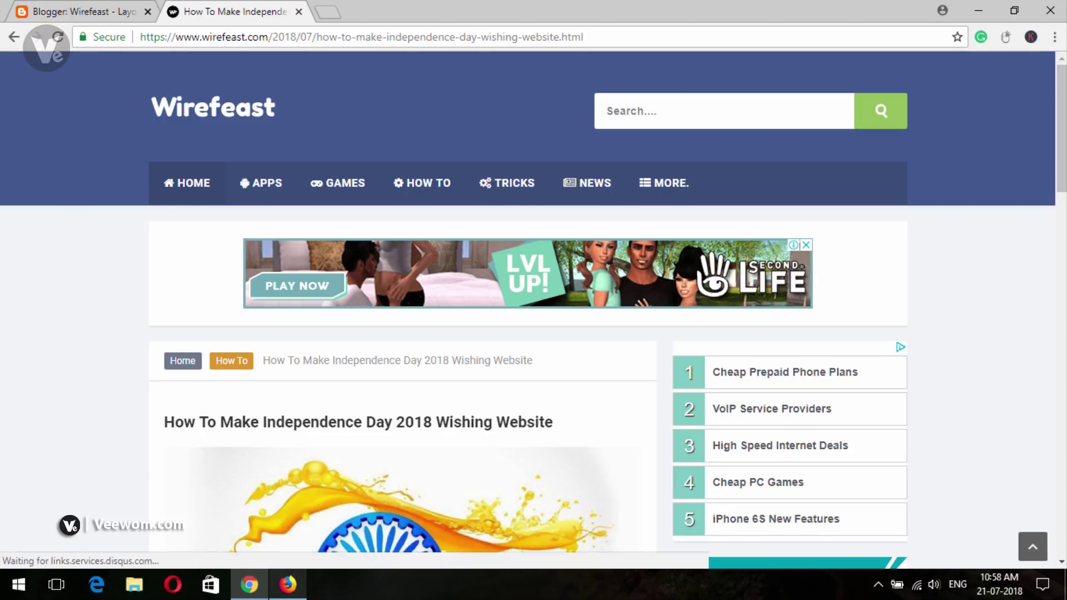
Close the ad code dialog in Media.net in Firefox, open the Dashboard and return to the article in Chrome.
left_click(287, 584)
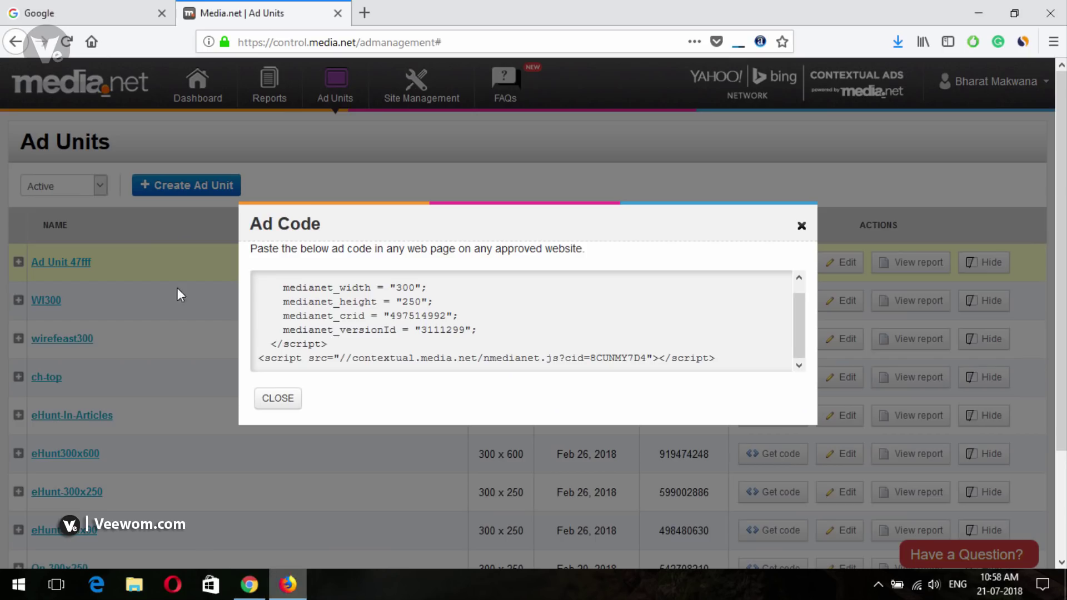
left_click(801, 226)
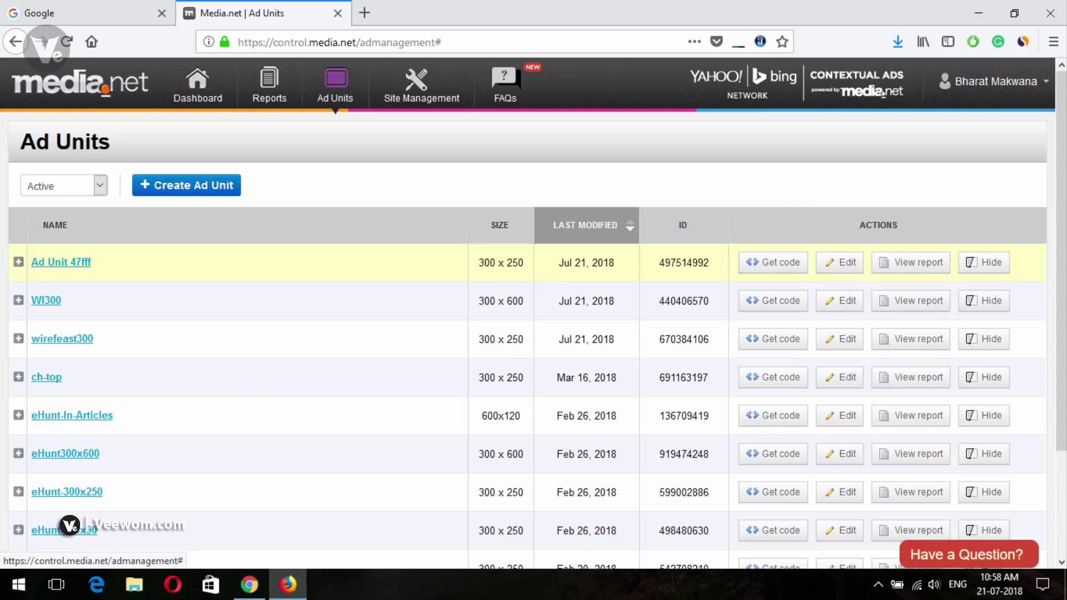
left_click(192, 100)
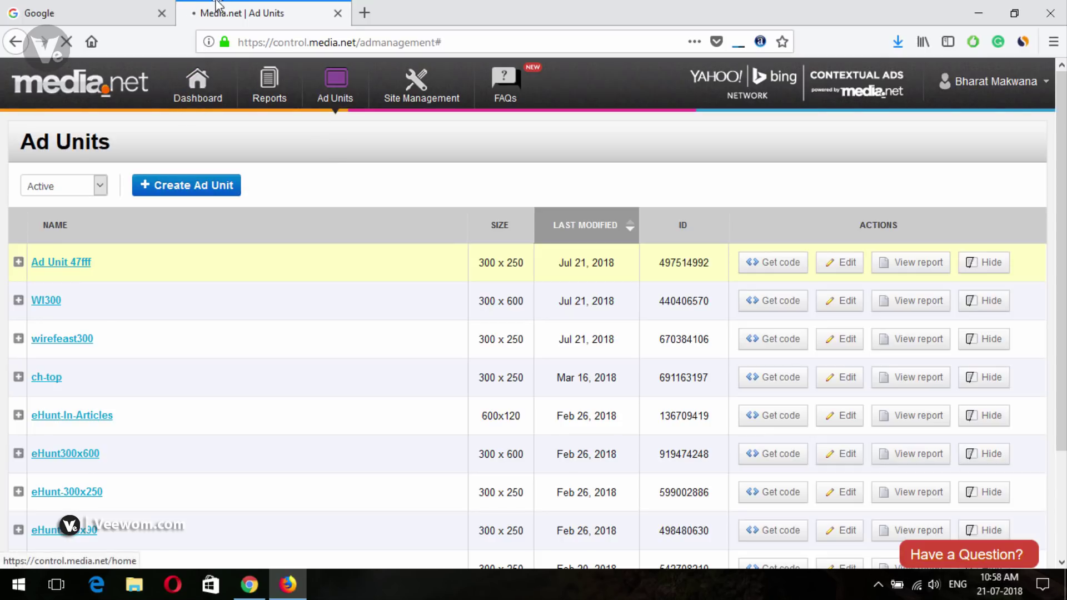
left_click(258, 593)
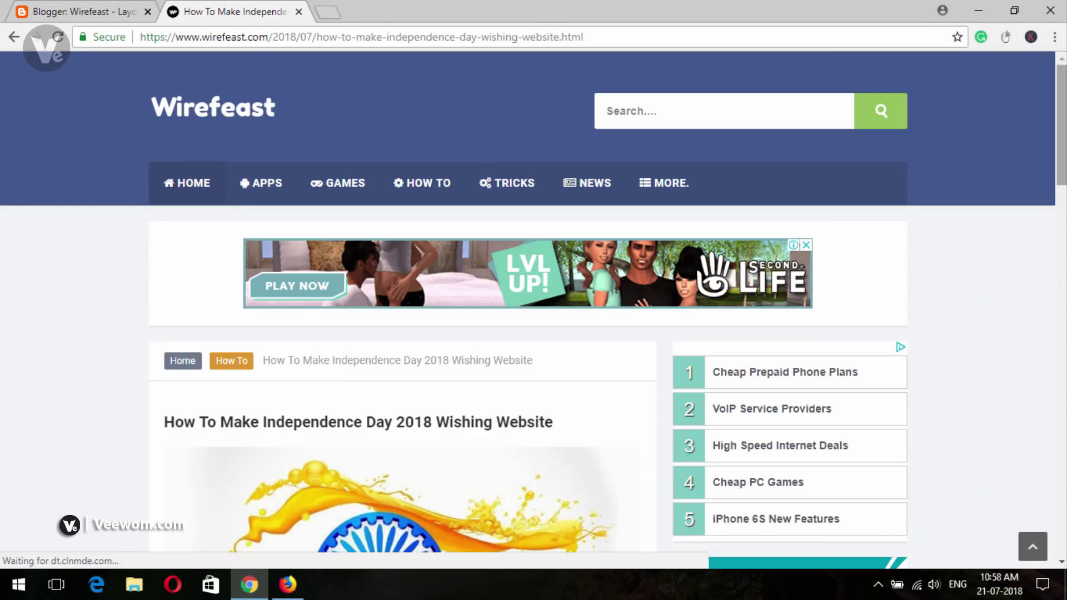
scroll(1056, 139, "down", 3)
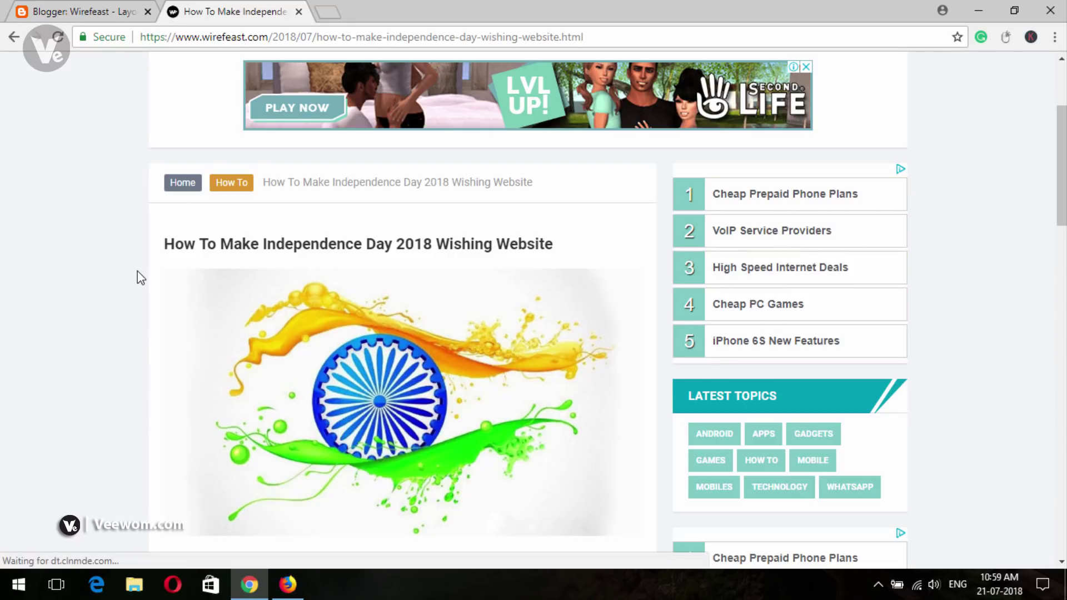
Switch to the Media.net dashboard in Firefox and review its revenue chart, estimated revenue and live impressions.
left_click(288, 585)
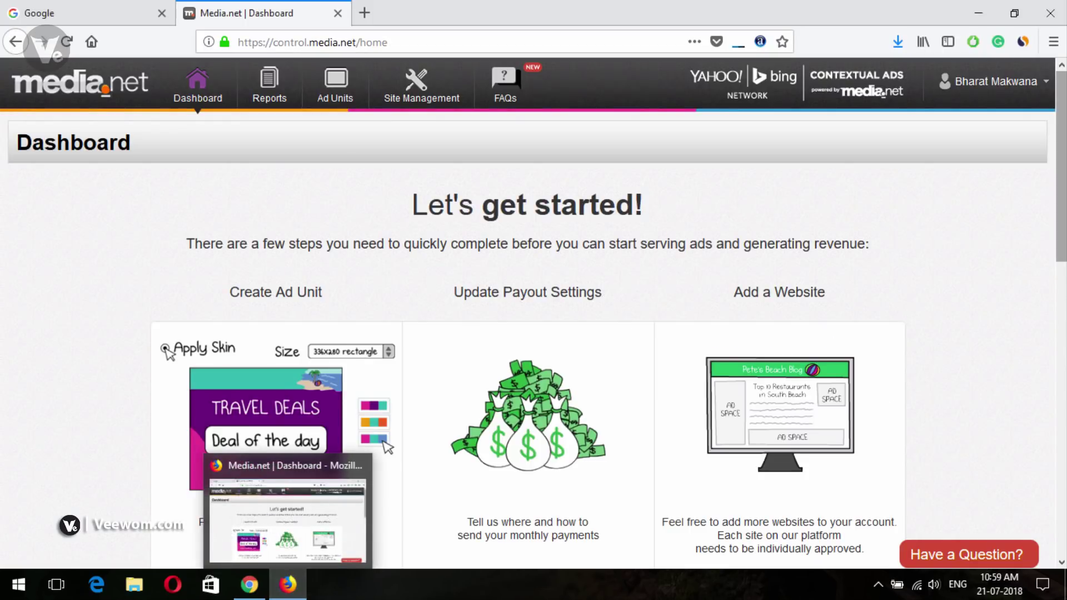
scroll(528, 333, "down", 10)
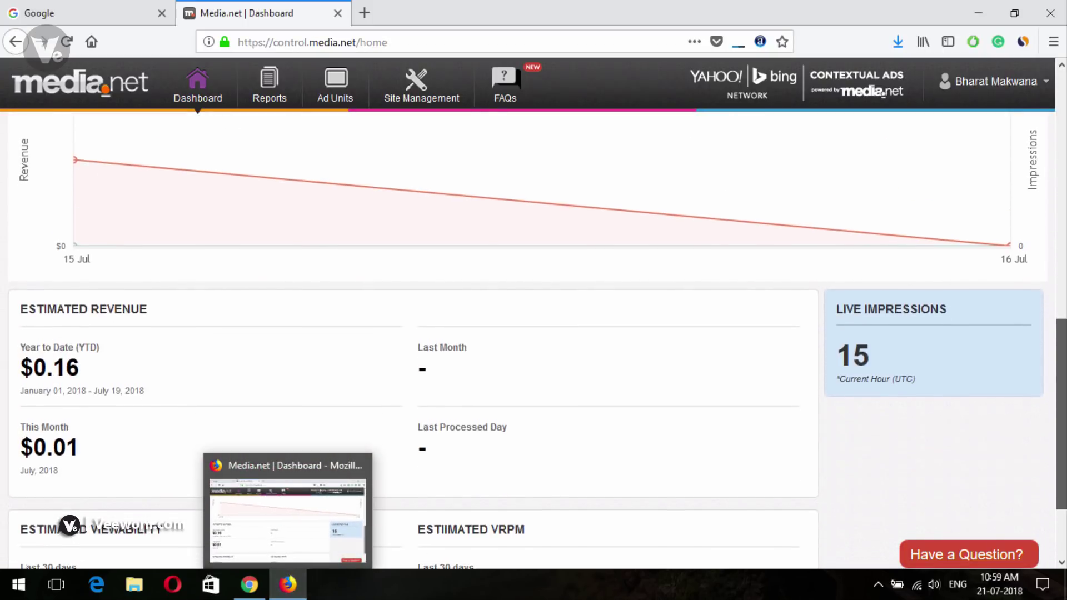
scroll(527, 333, "up", 10)
scroll(527, 334, "down", 12)
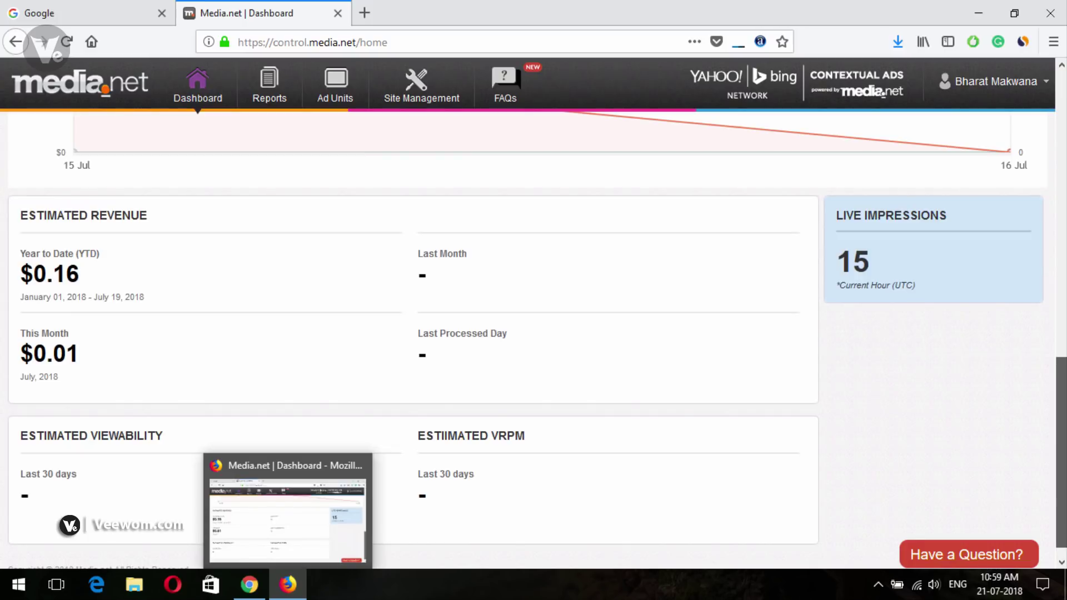
scroll(528, 333, "up", 6)
scroll(528, 334, "down", 6)
scroll(528, 333, "up", 10)
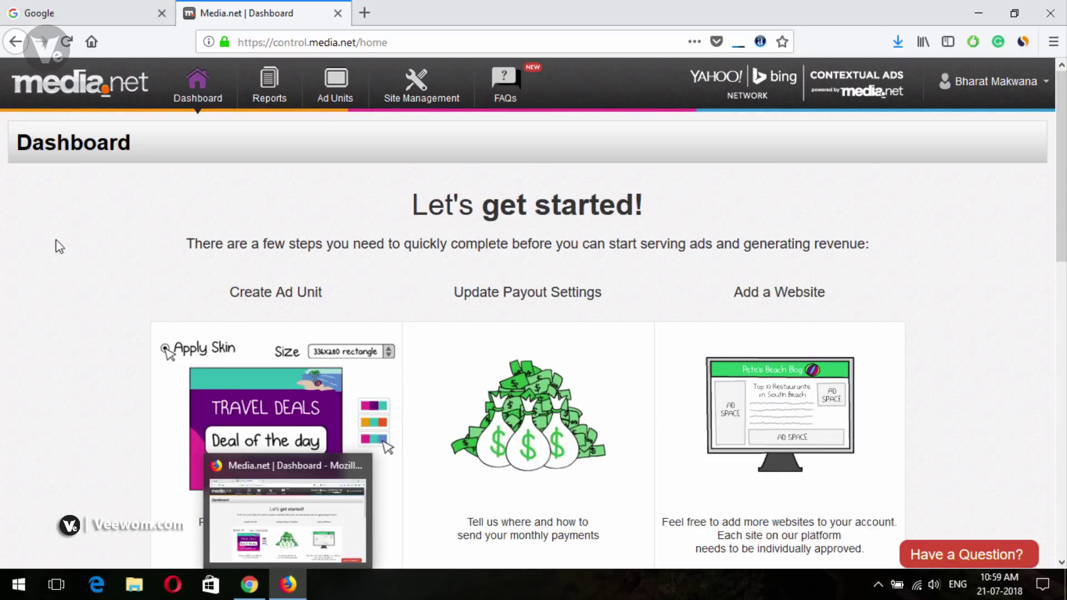
Switch back to Blogger in Chrome, change to the Eventsfeast blog and view its Earnings page for AdSense eligibility.
left_click(249, 585)
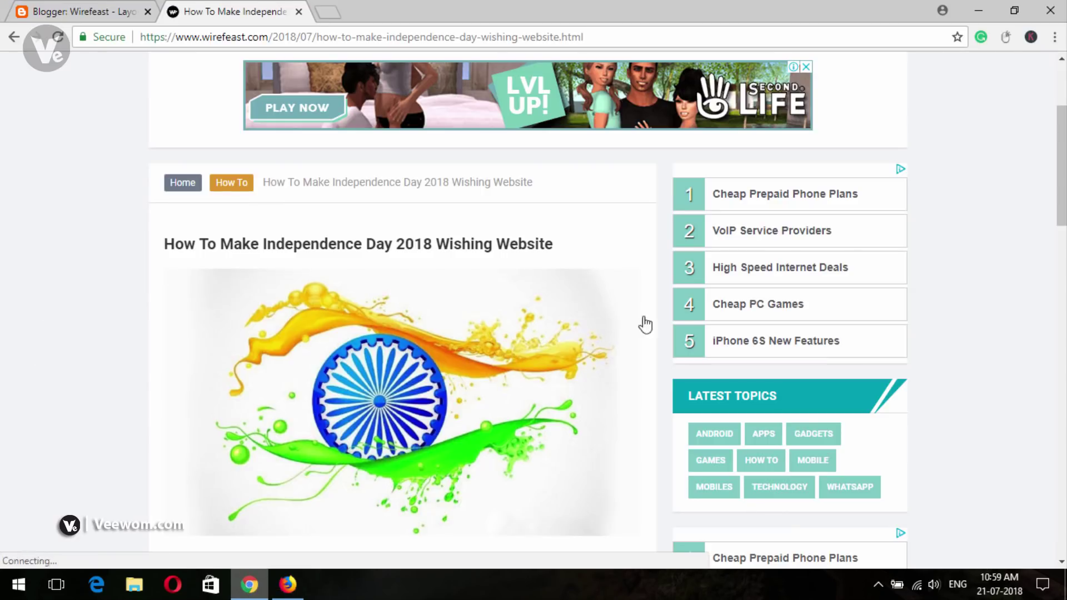
scroll(126, 309, "up", 4)
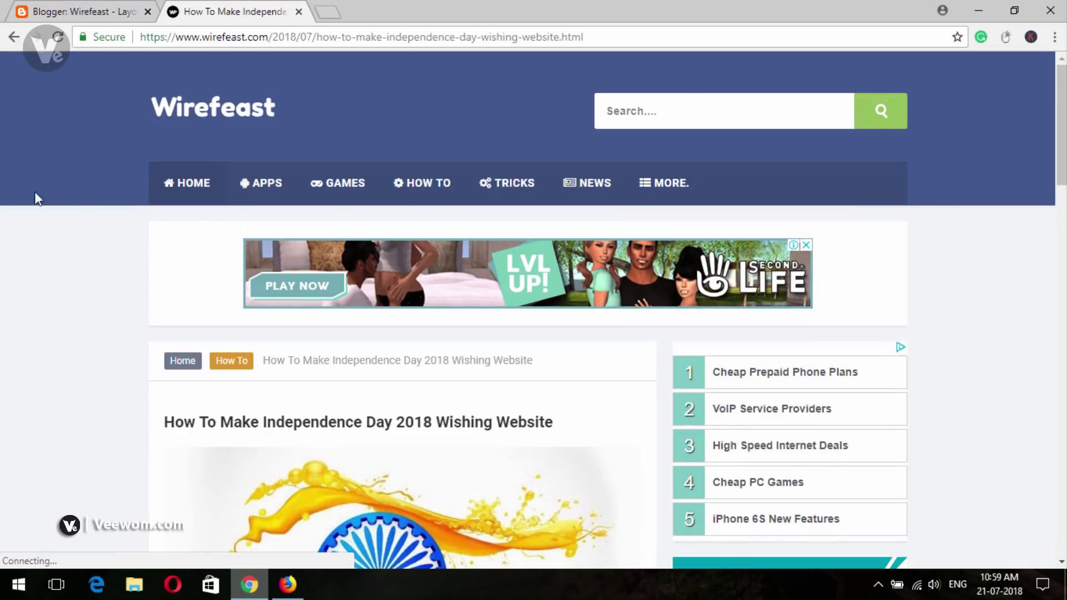
left_click(83, 6)
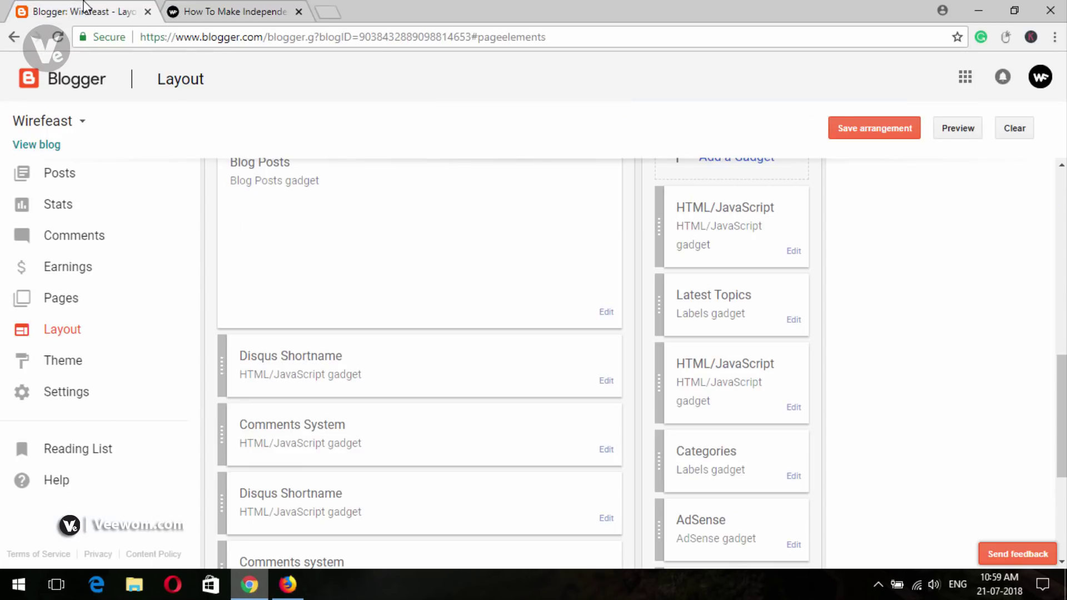
scroll(952, 237, "up", 6)
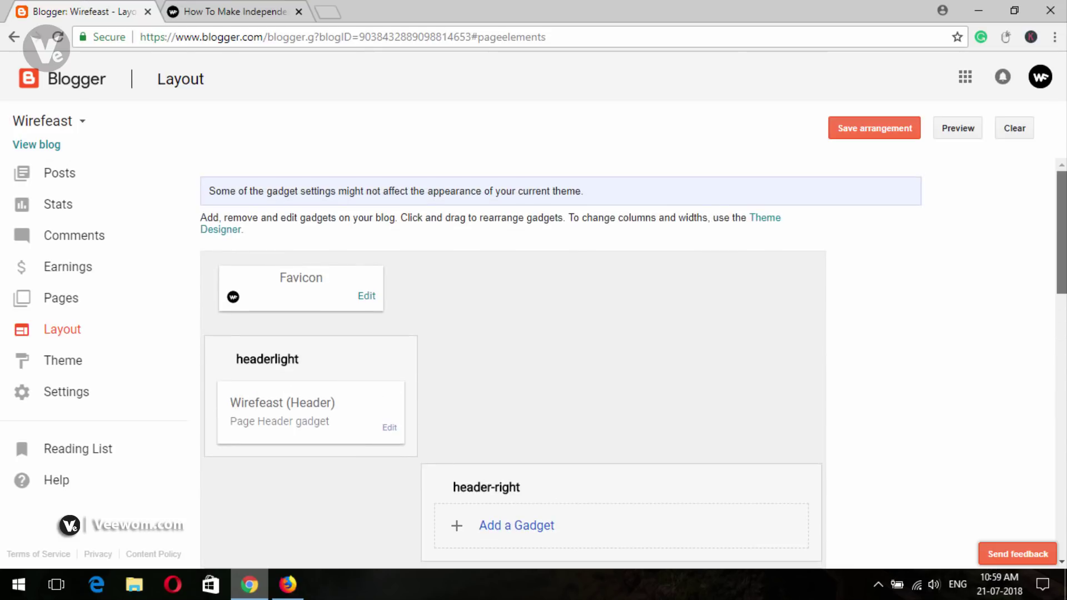
left_click(66, 127)
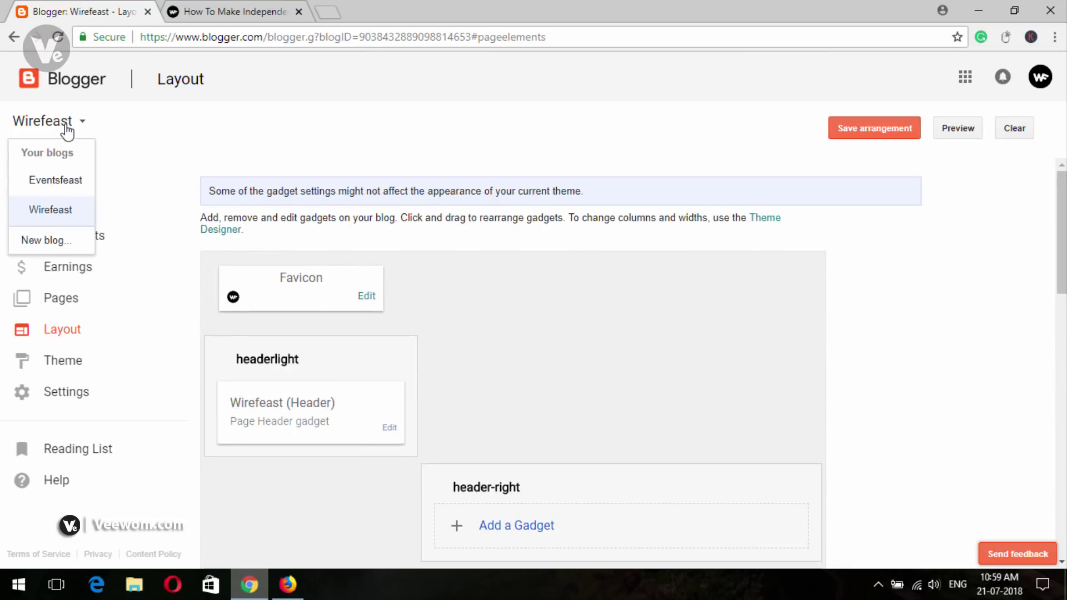
left_click(66, 181)
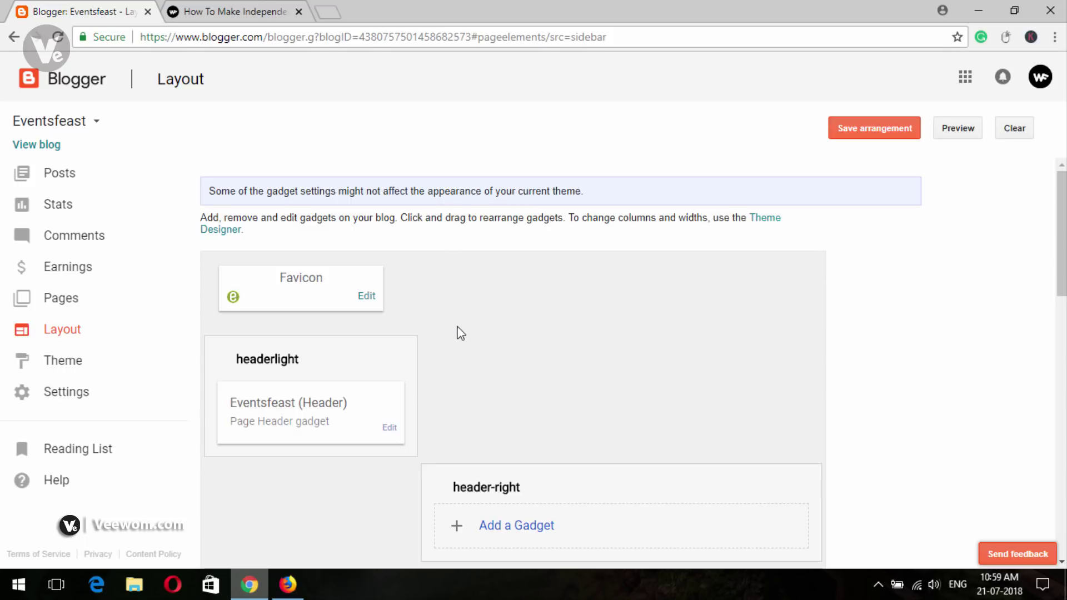
left_click(54, 268)
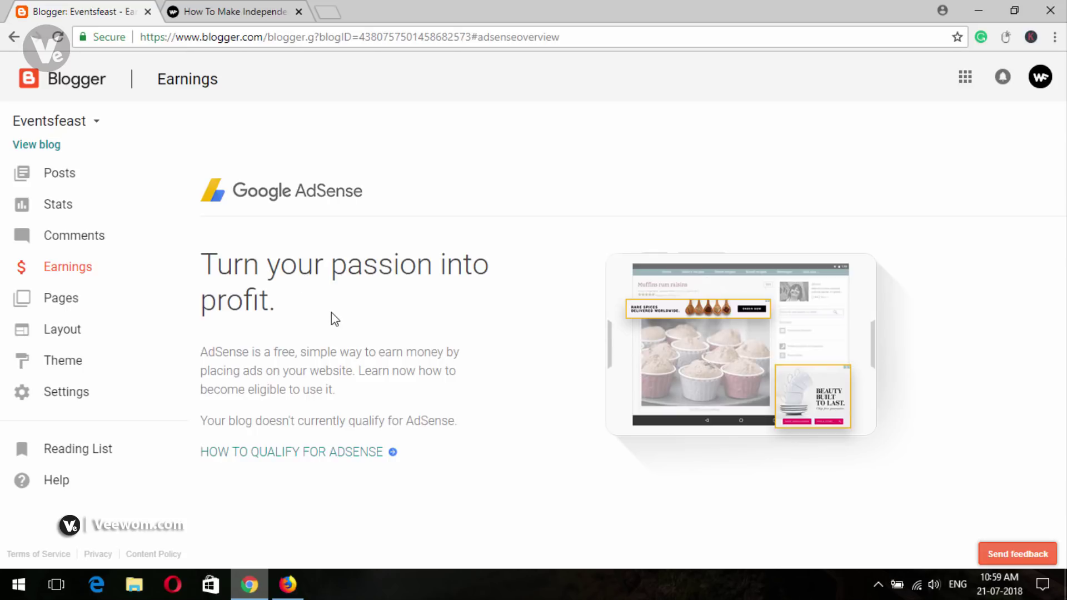
left_click(230, 10)
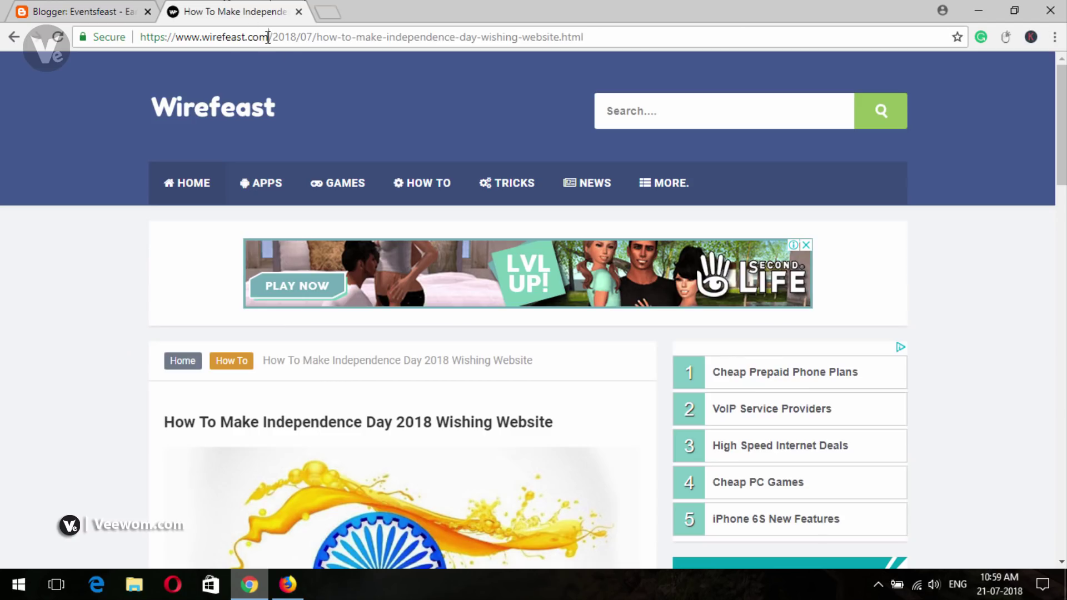
left_click_drag(269, 37, 114, 38)
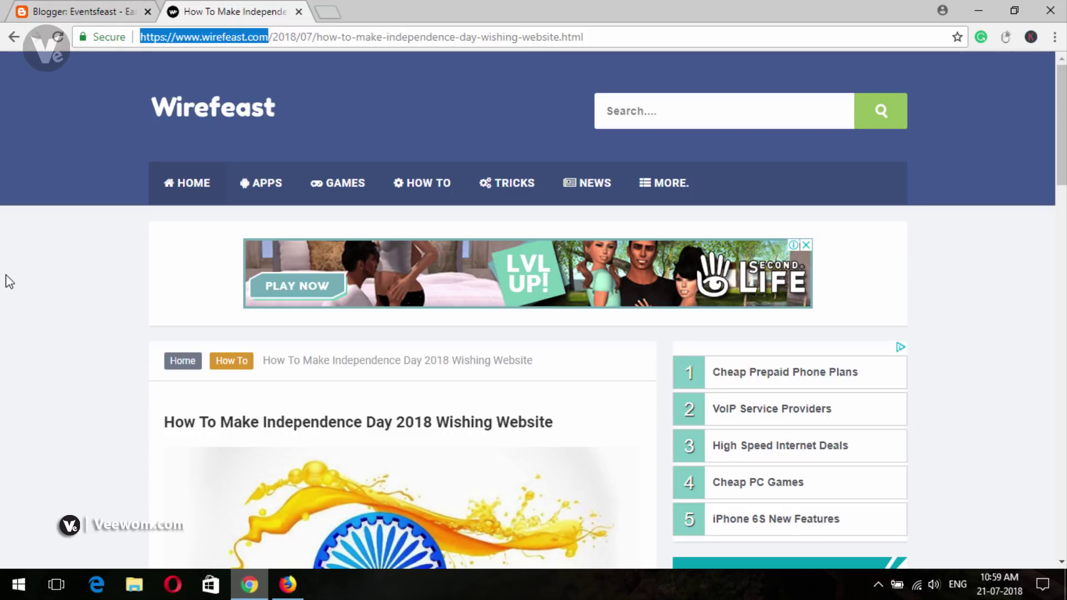
Open the live Eventsfeast blog from its Blogger dashboard and examine the contextual ads on the home page.
left_click(87, 7)
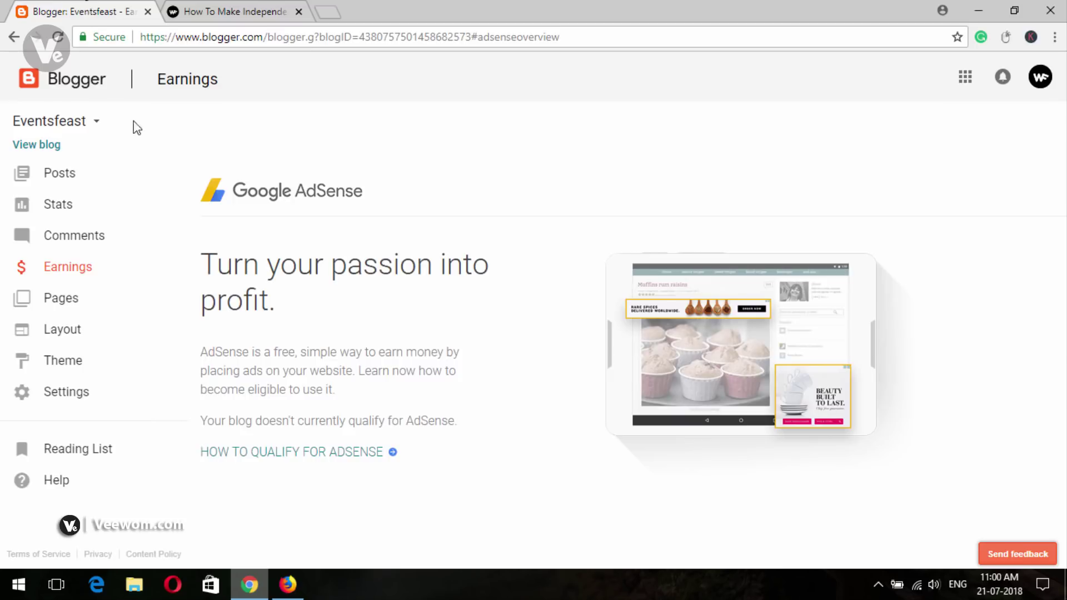
left_click(35, 143)
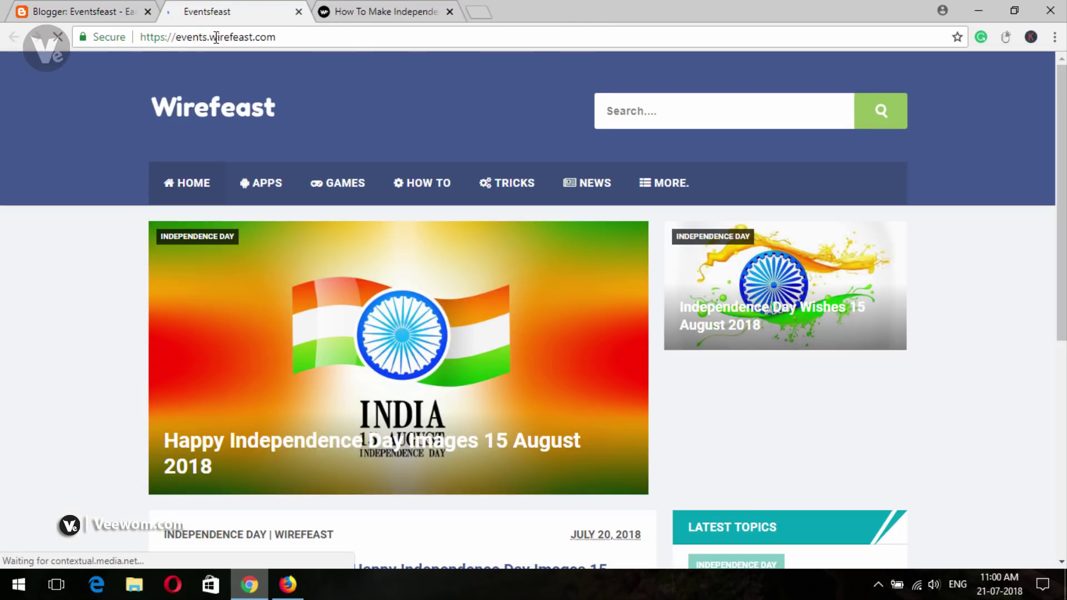
scroll(389, 333, "down", 2)
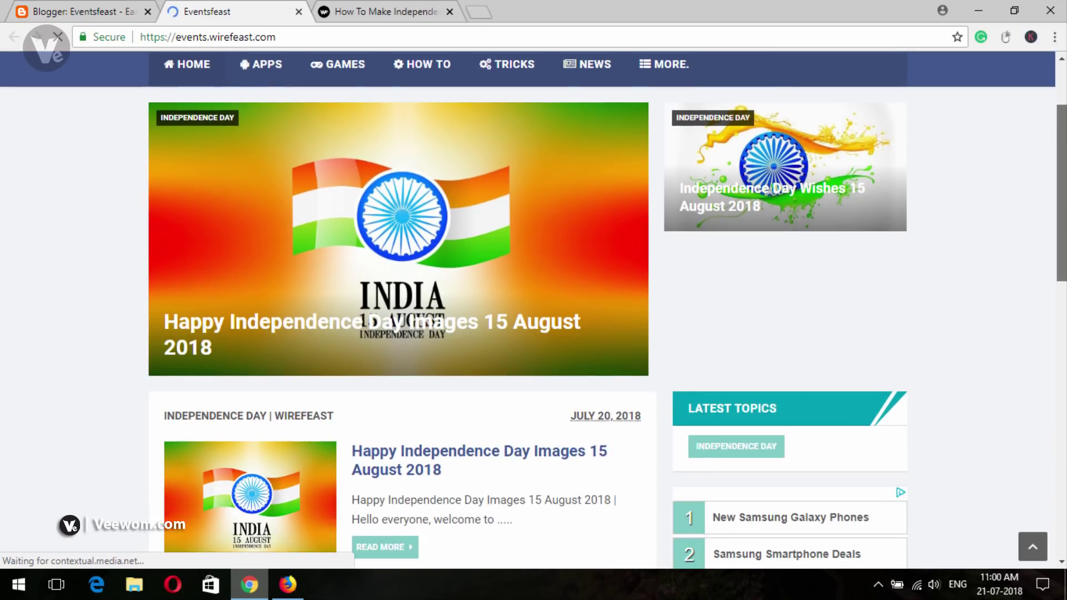
scroll(813, 253, "down", 7)
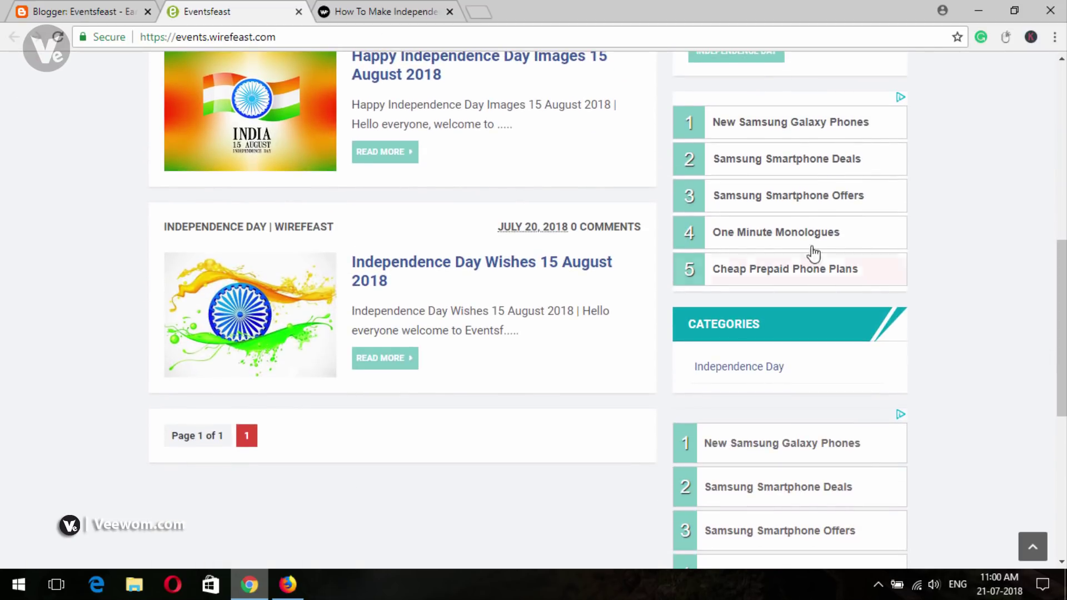
Open the "Independence Day Wishes 15 August 2018" article and examine the contextual ads beside its text.
left_click(419, 275)
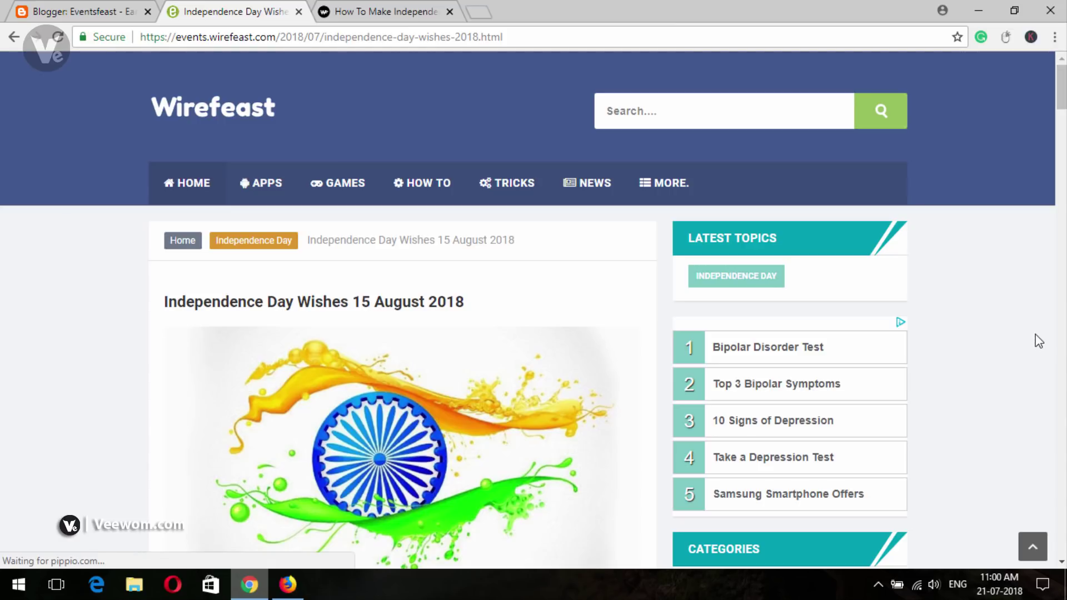
left_click_drag(1061, 86, 1061, 100)
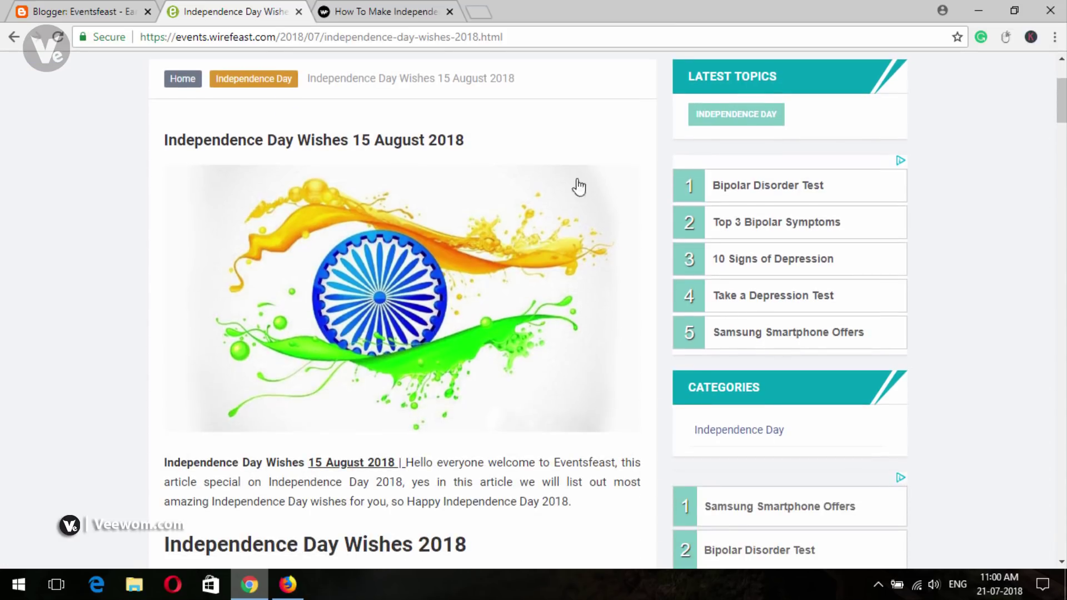
scroll(791, 284, "down", 7)
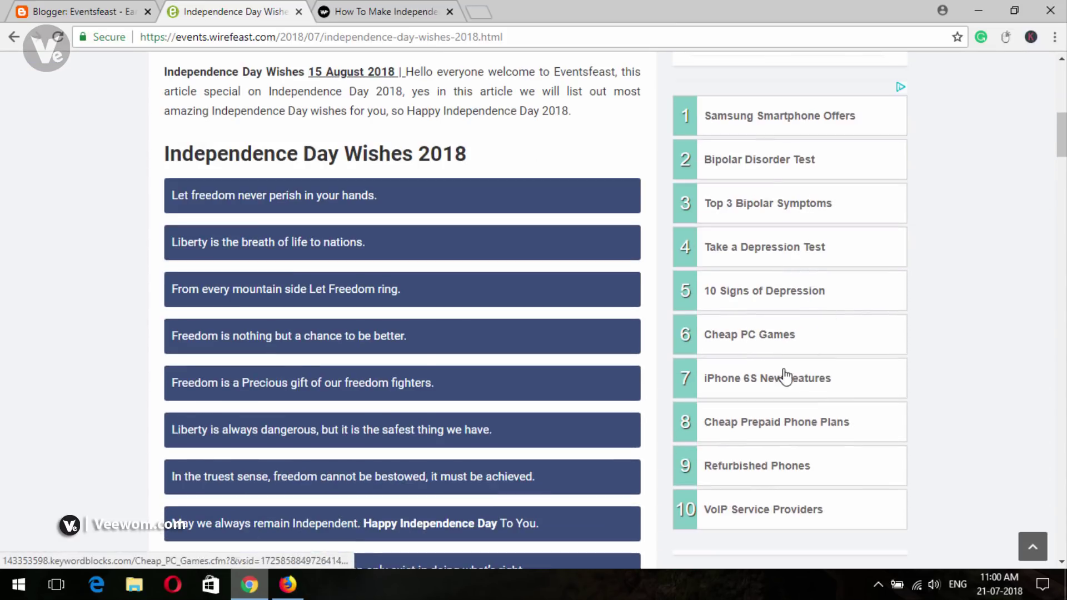
scroll(794, 392, "down", 6)
scroll(794, 391, "up", 16)
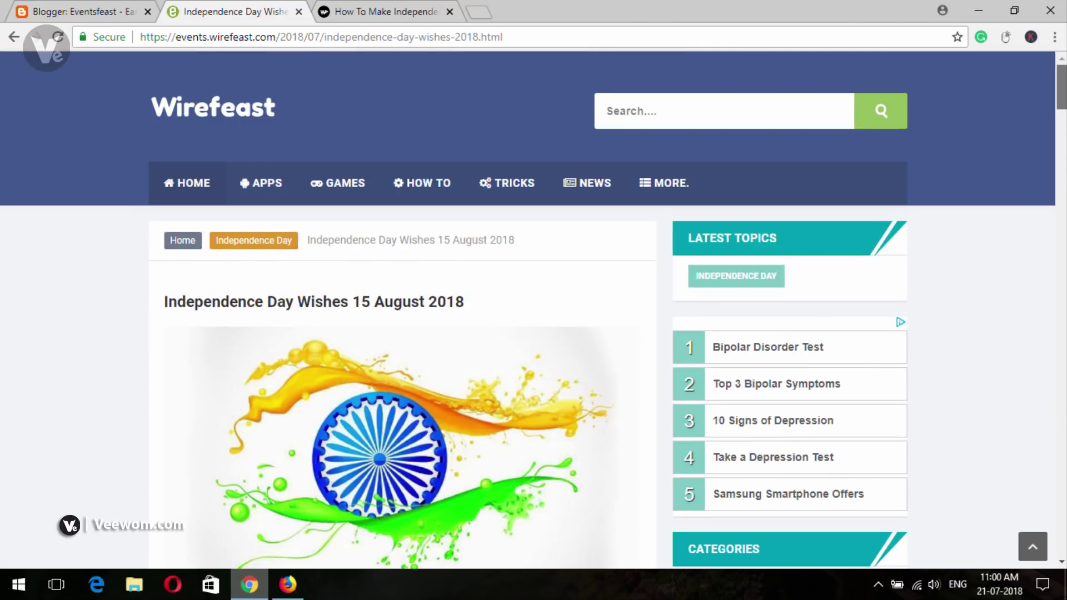
View the Eventsfeast post list in Blogger to check publication dates, and return to the Independence Day Wishes article.
left_click(61, 8)
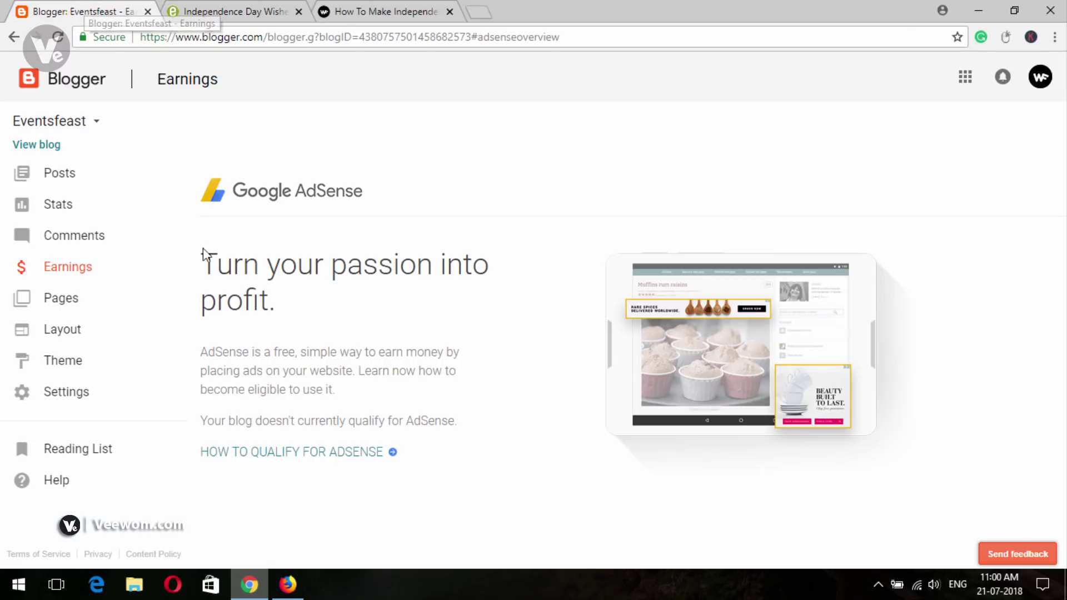
left_click(69, 169)
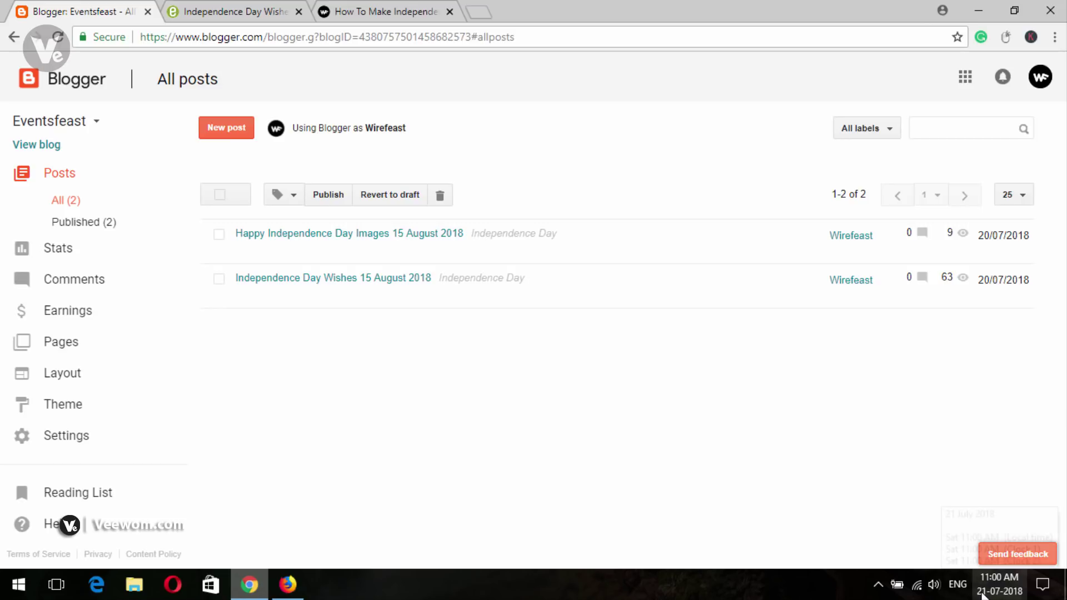
left_click(1012, 282)
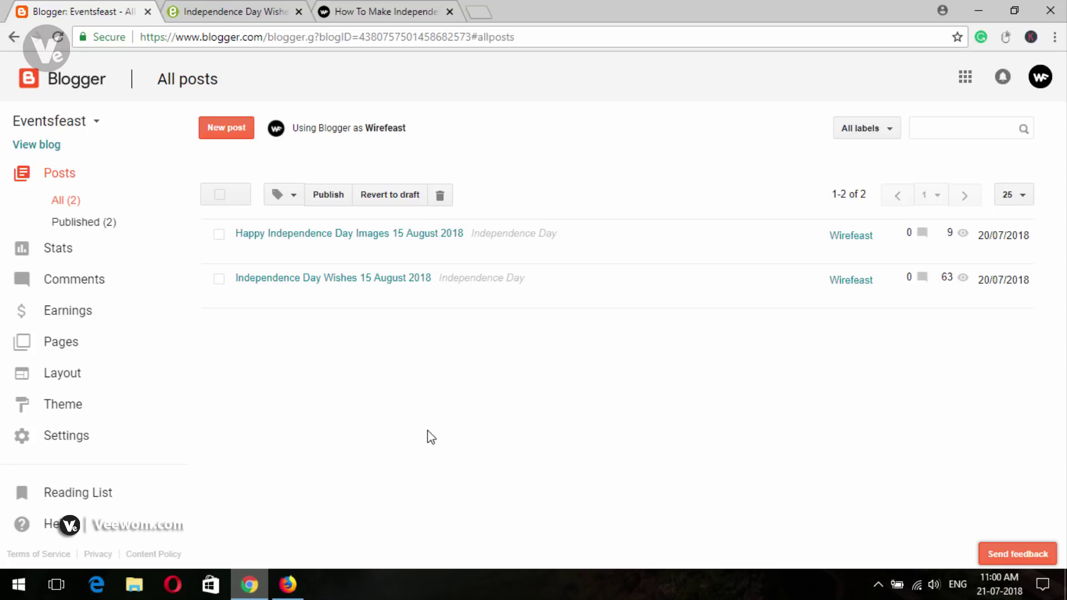
left_click(222, 11)
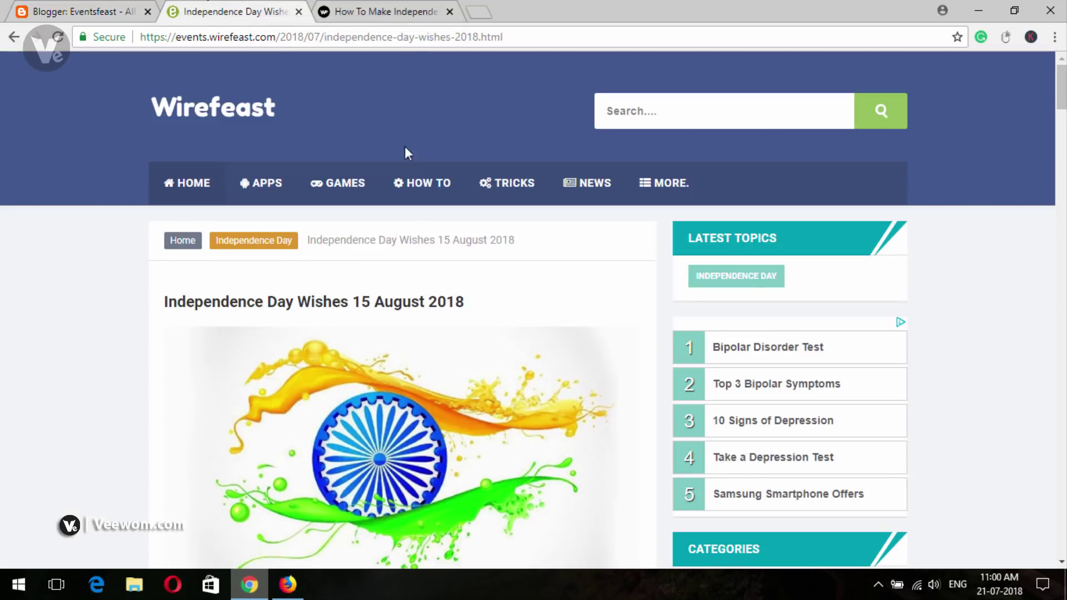
Switch to Firefox and recheck the year-to-date and monthly estimated revenue on the Media.net dashboard, returning to its beginning.
left_click(287, 584)
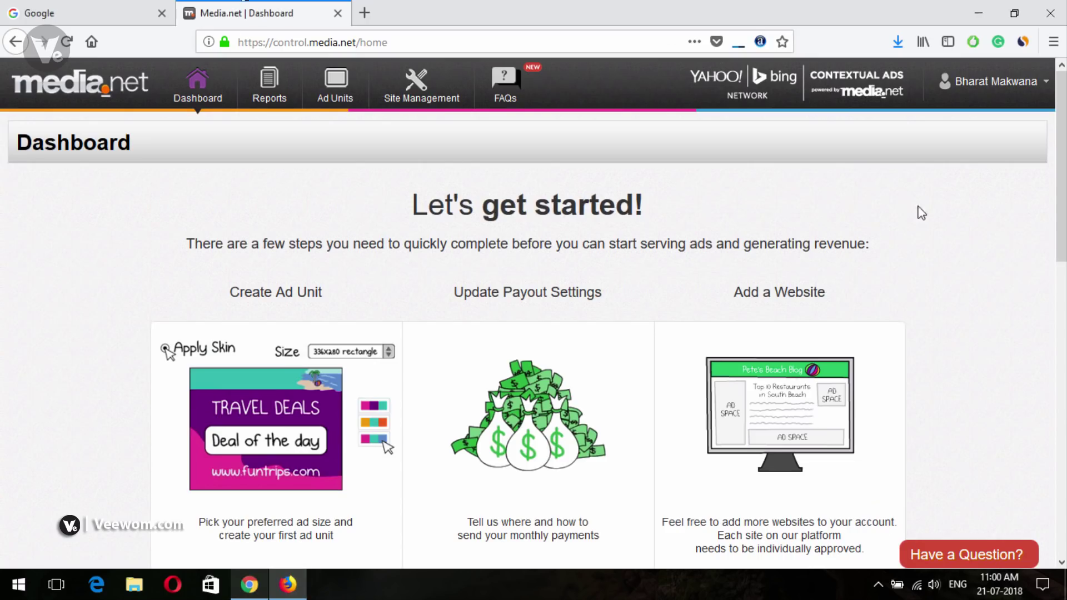
scroll(921, 213, "down", 4)
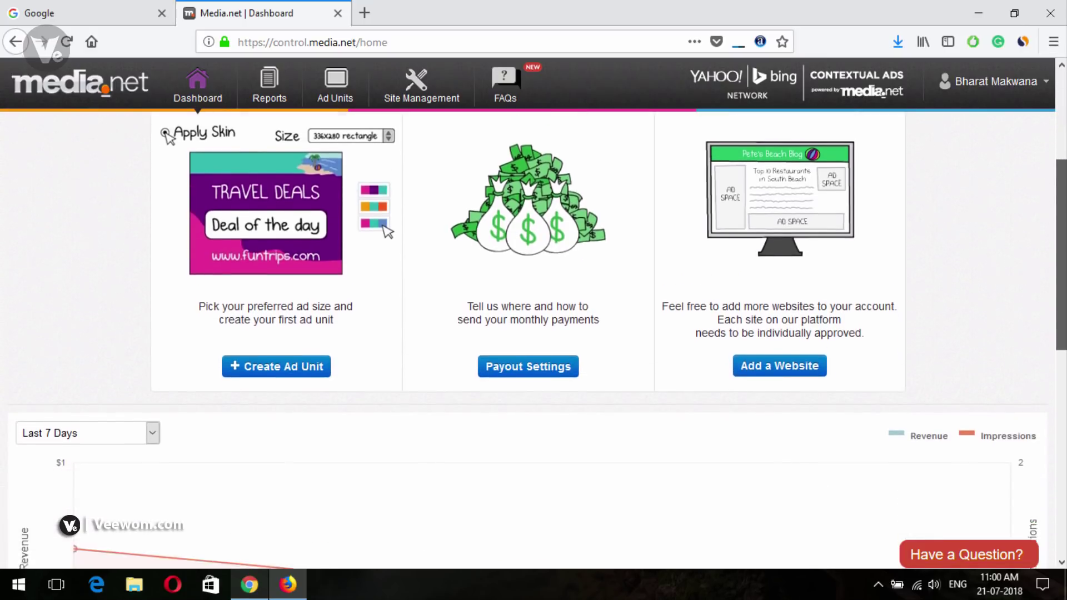
scroll(850, 431, "down", 5)
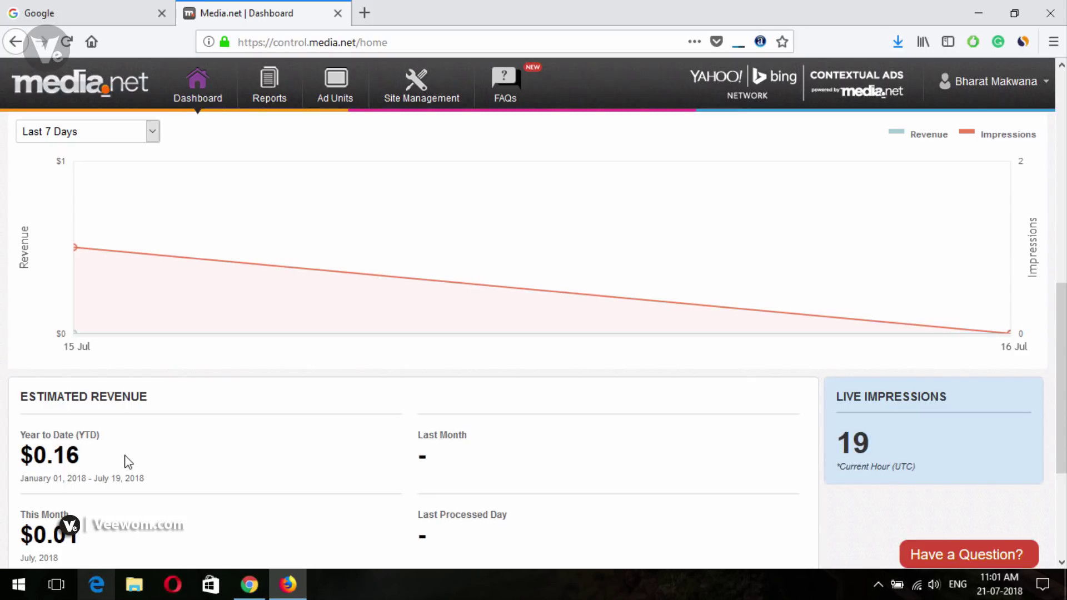
scroll(229, 436, "up", 9)
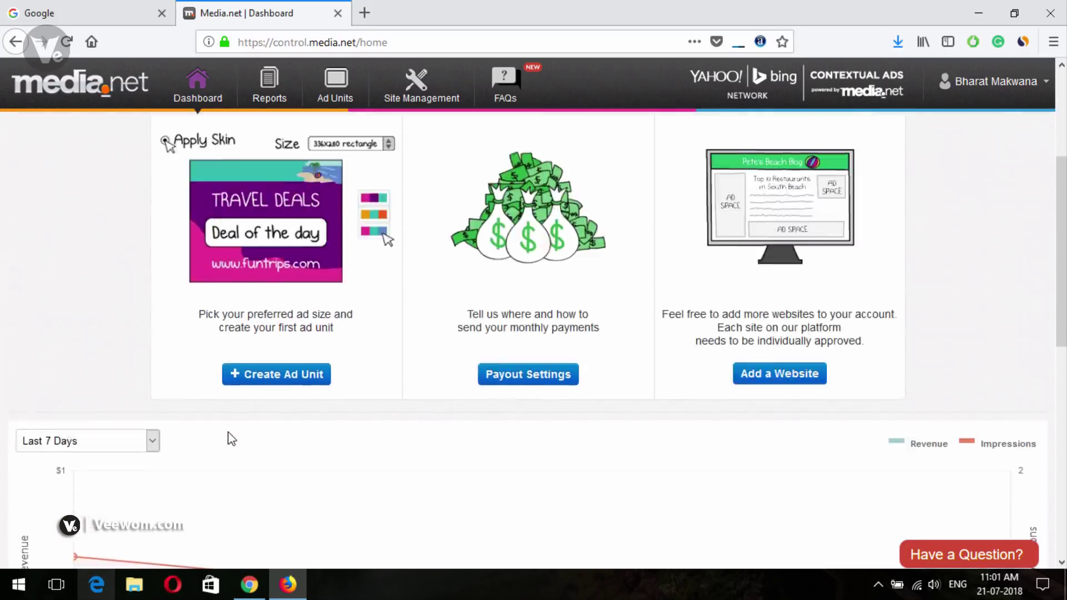
left_click(232, 102)
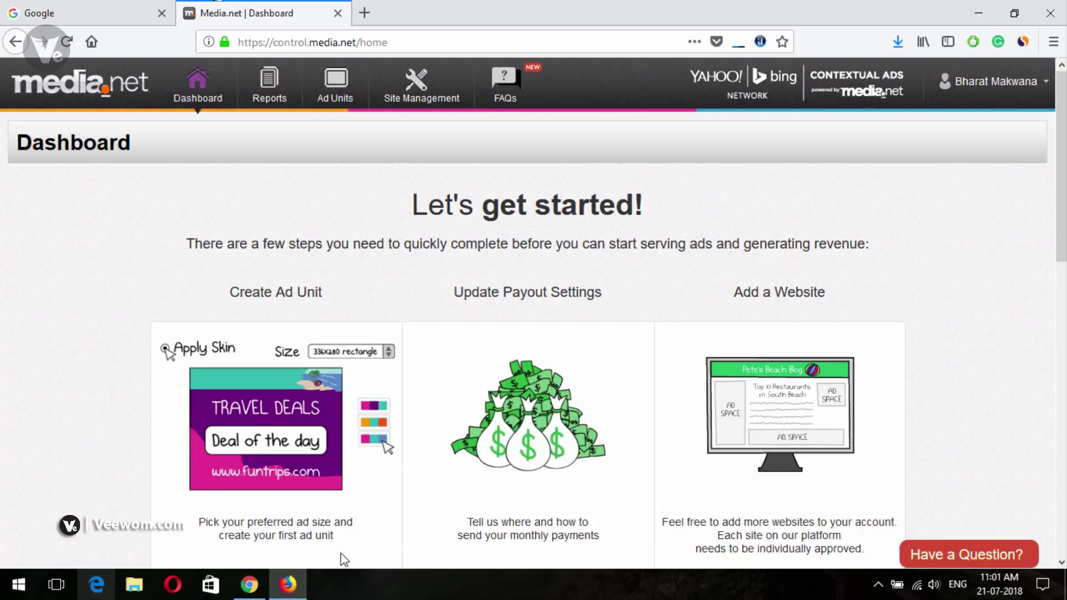